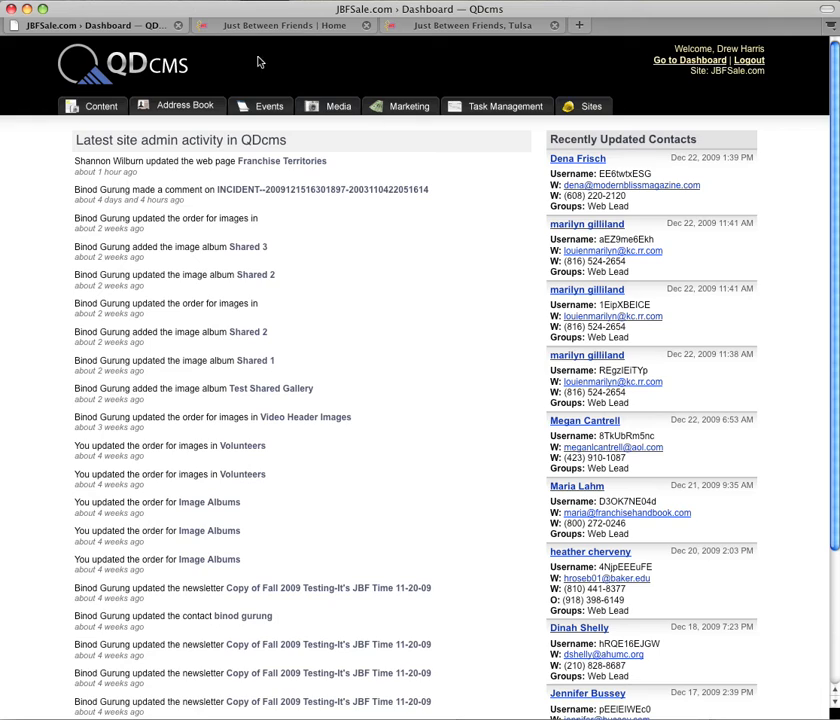
Glance at the live Just Between Friends home page and open the list of managed links in the CMS content section
{"action": "left_click", "coordinate": [257, 25]}
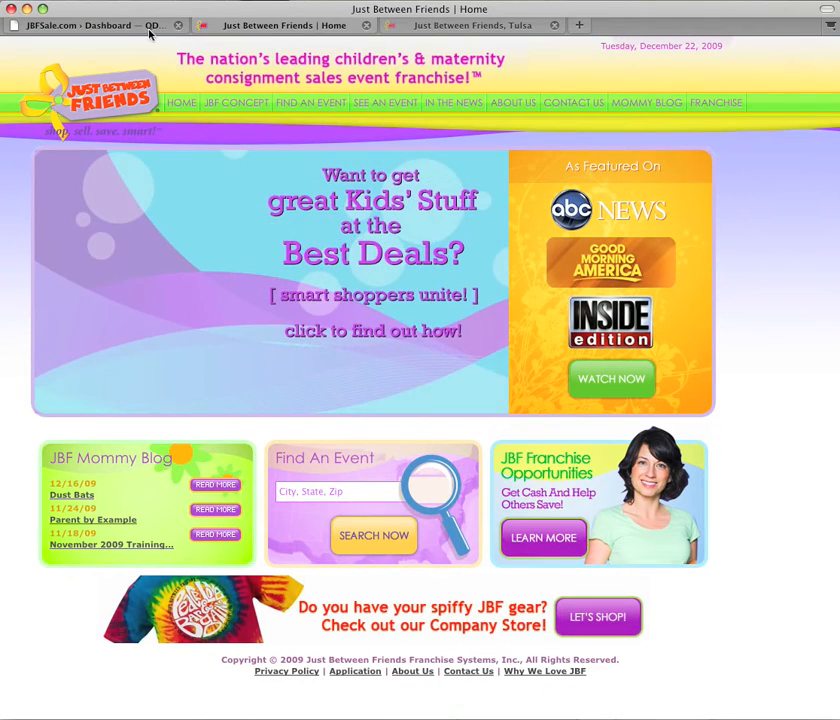
{"action": "left_click", "coordinate": [150, 28]}
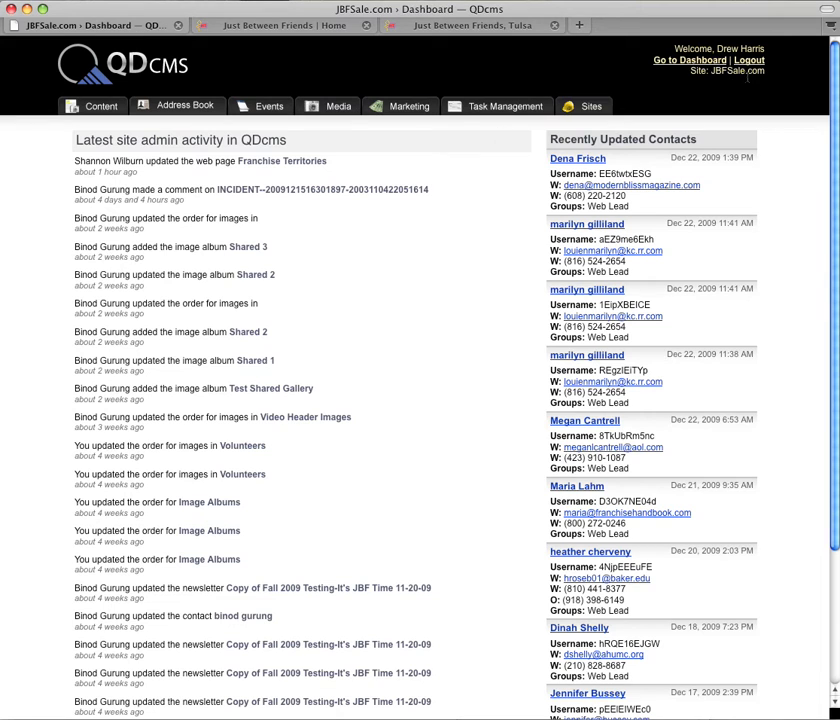
{"action": "left_click", "coordinate": [97, 115]}
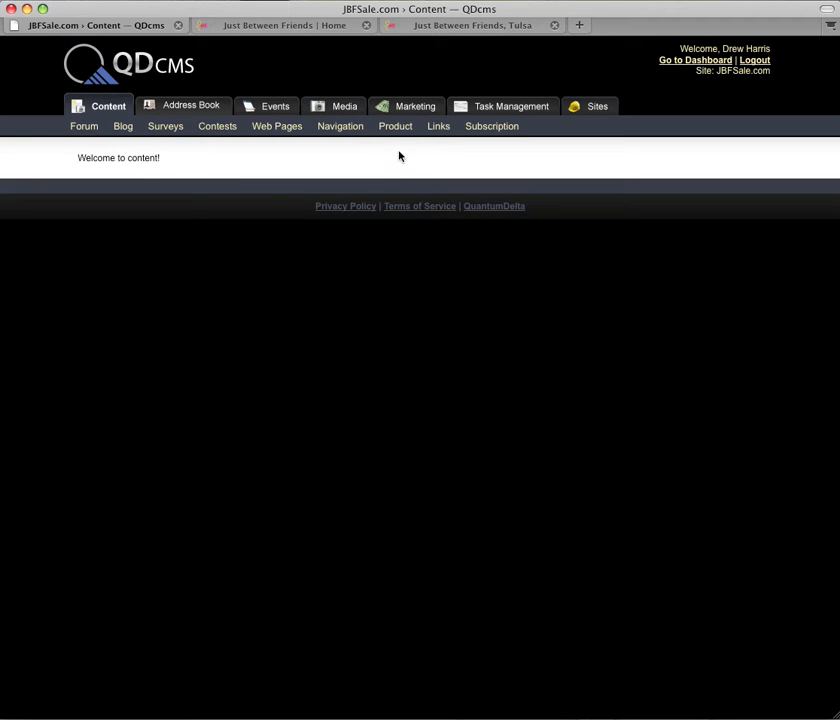
{"action": "left_click", "coordinate": [438, 128]}
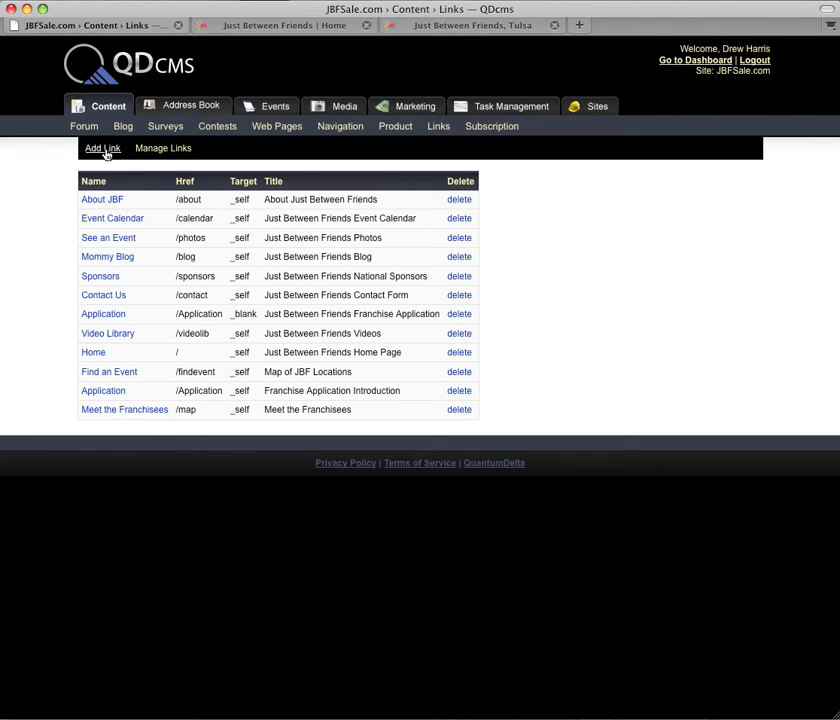
Look over the site's web pages and the list of blog entries
{"action": "left_click", "coordinate": [262, 128]}
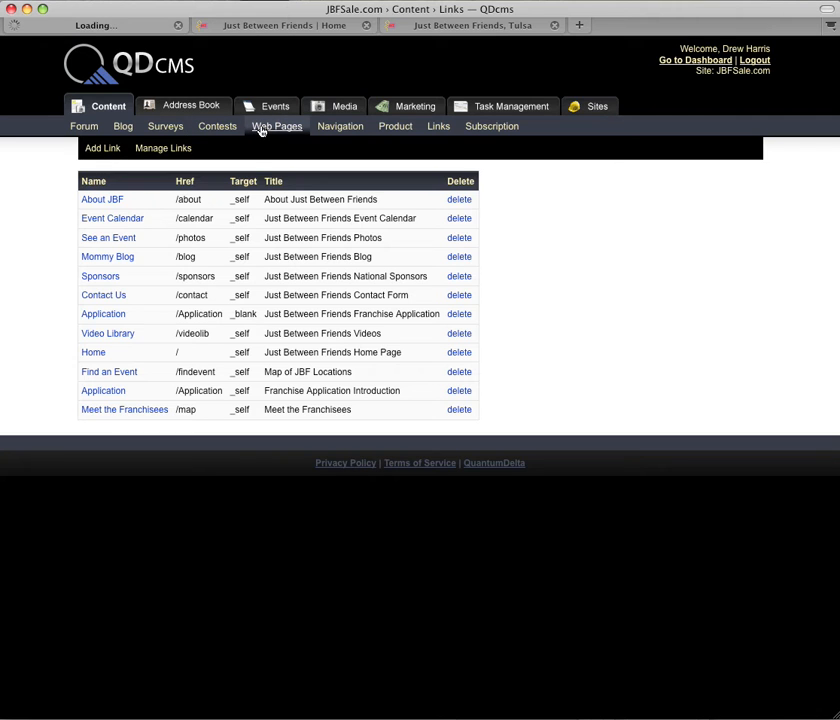
{"action": "scroll", "coordinate": [172, 348], "scroll_direction": "down", "scroll_amount": 5}
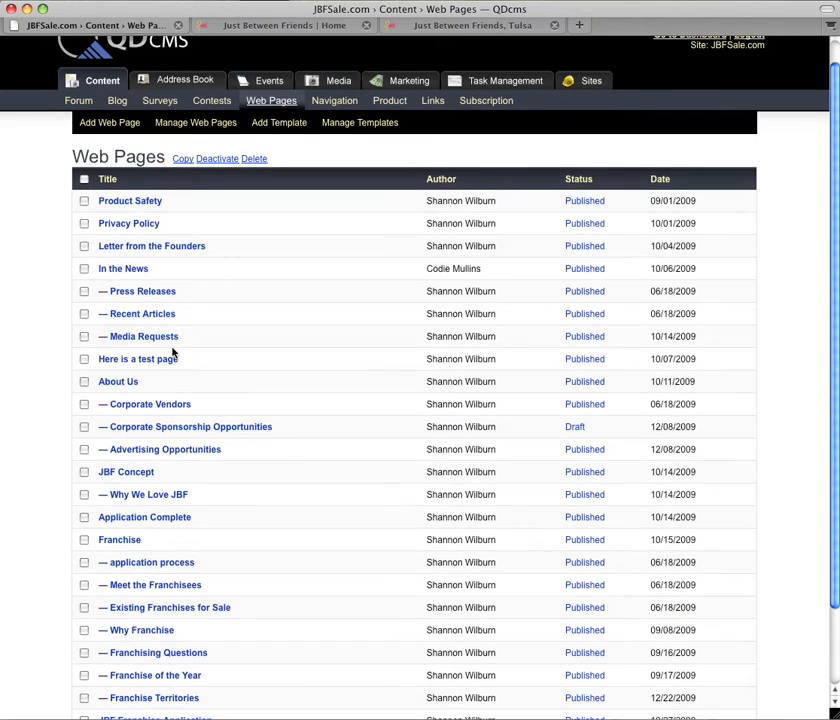
{"action": "scroll", "coordinate": [174, 352], "scroll_direction": "up", "scroll_amount": 5}
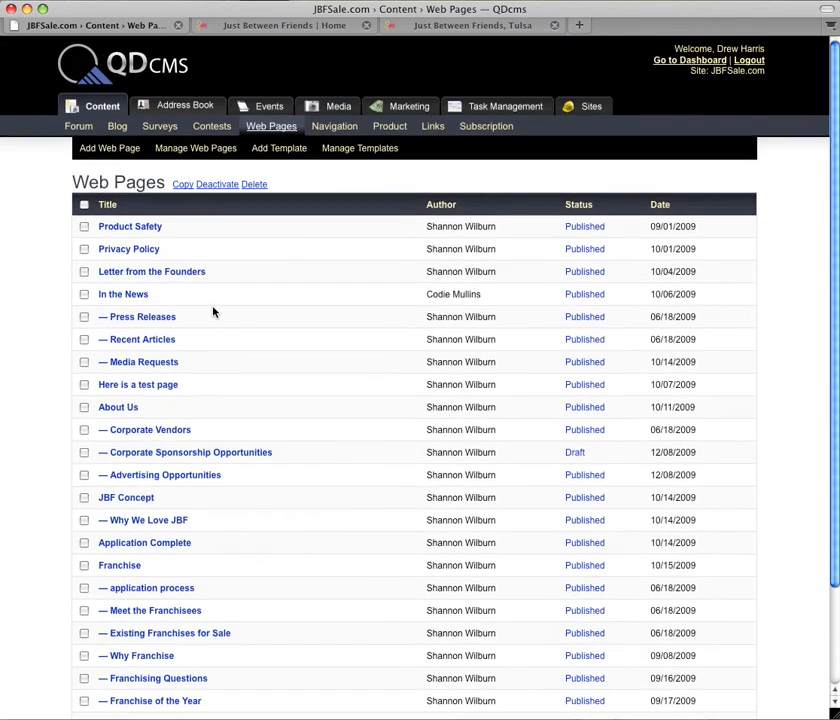
{"action": "left_click", "coordinate": [124, 130]}
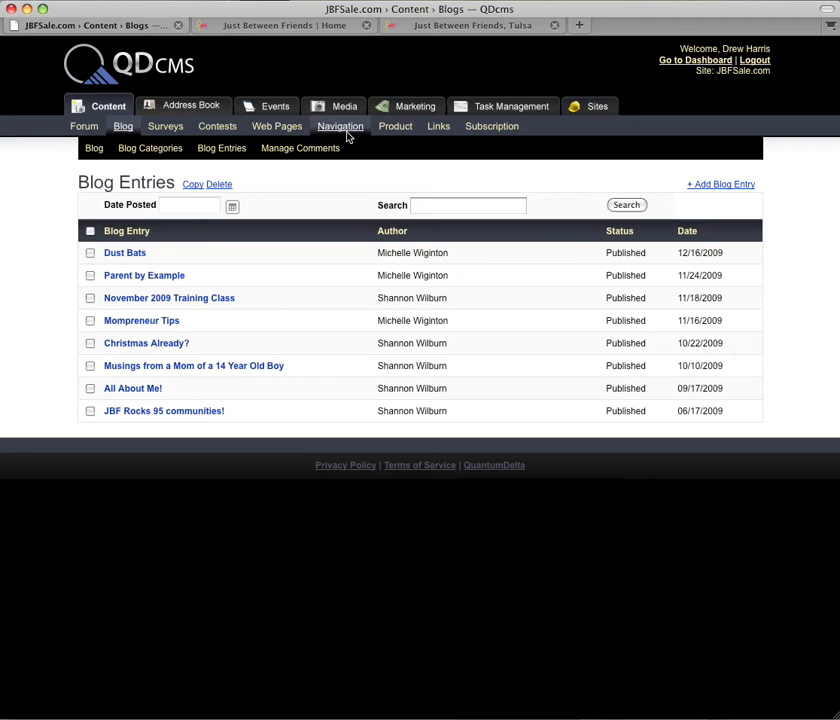
Review the settings of the Mommy Blog link and return to the links list
{"action": "left_click", "coordinate": [440, 129]}
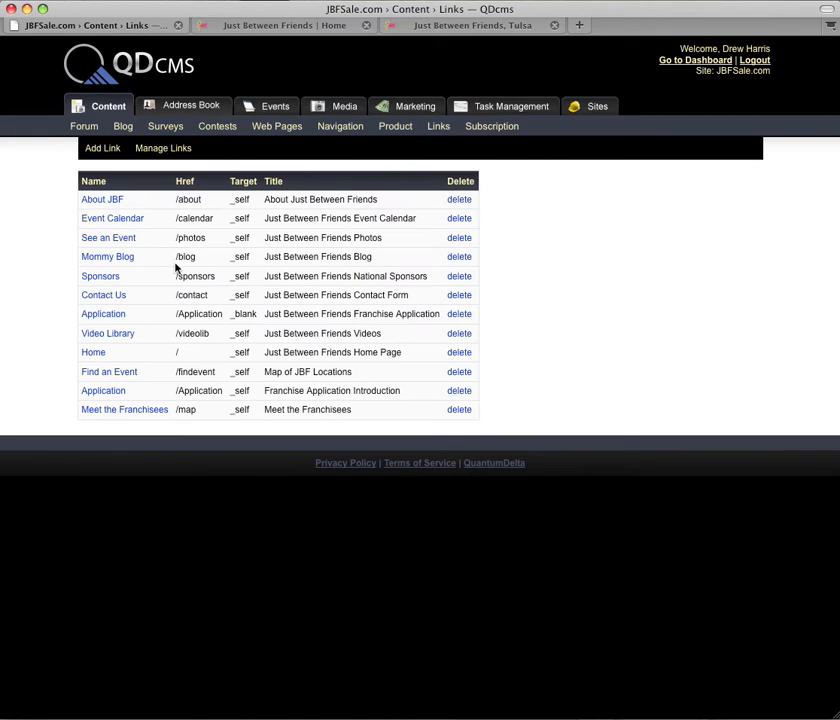
{"action": "left_click", "coordinate": [110, 261]}
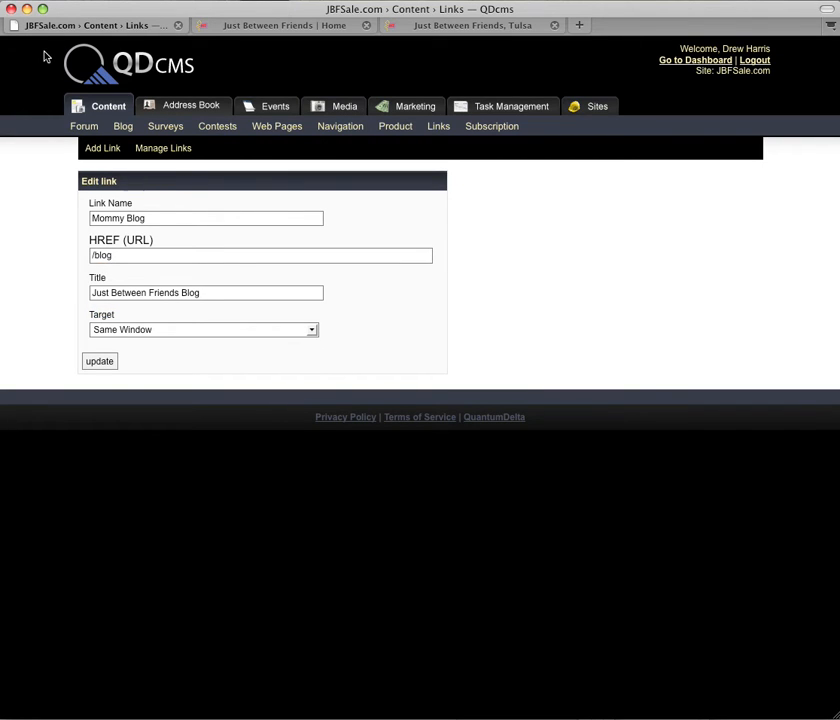
{"action": "left_click", "coordinate": [177, 152]}
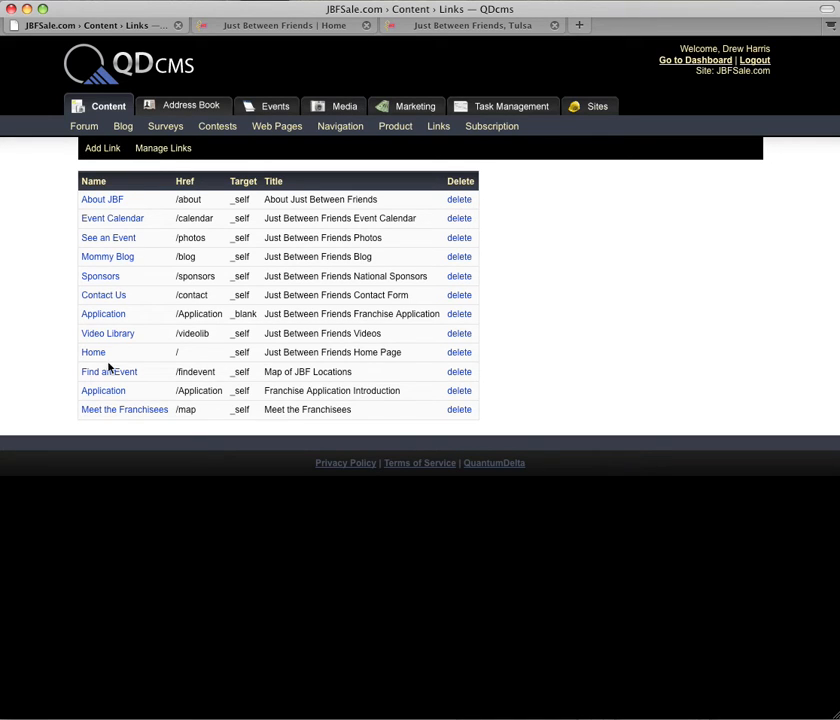
Review the About JBF link's settings and its available Target options, leaving the link unedited
{"action": "left_click", "coordinate": [97, 203]}
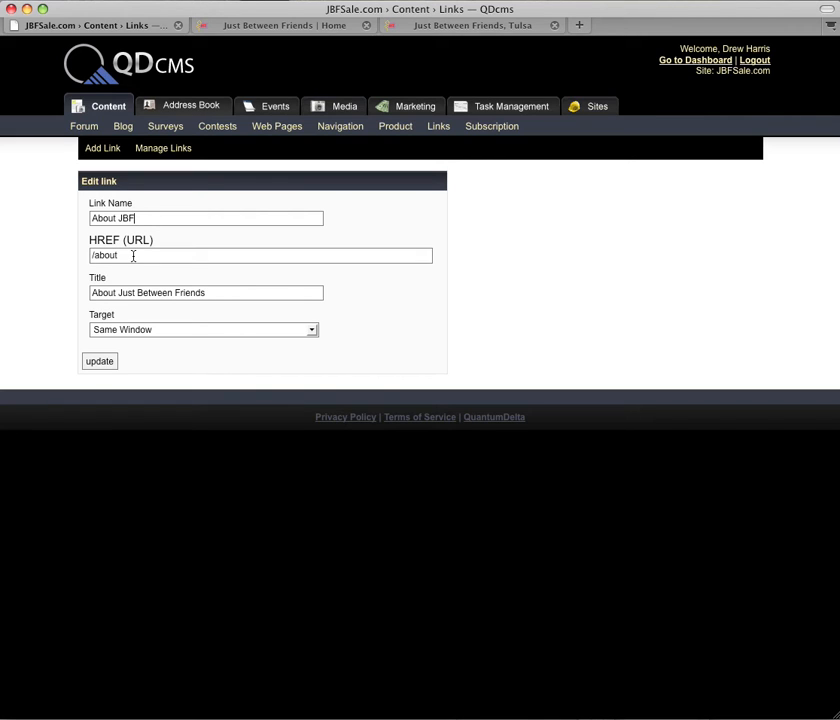
{"action": "left_click", "coordinate": [145, 333]}
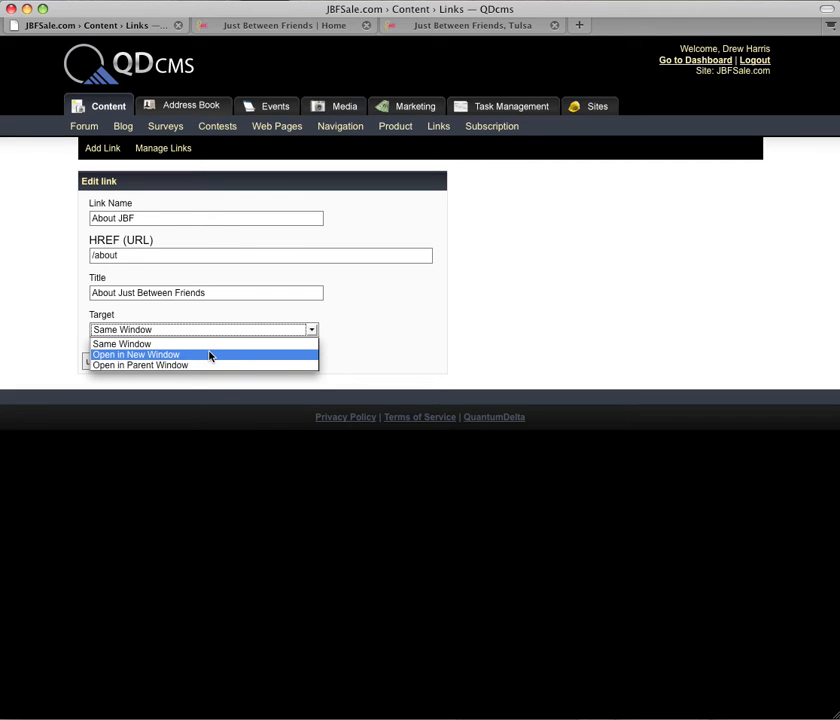
{"action": "key", "text": "Escape"}
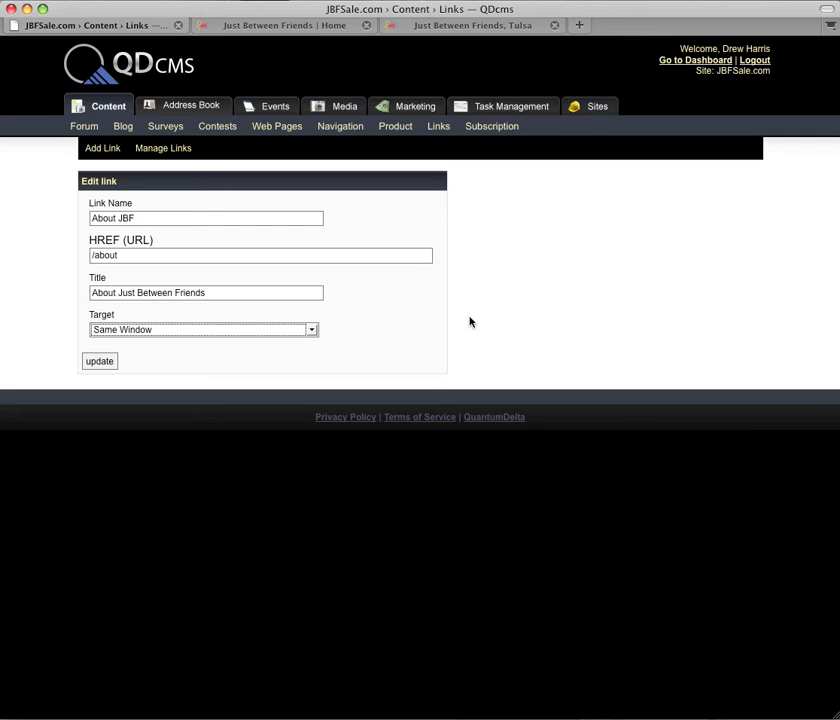
{"action": "left_click", "coordinate": [312, 330]}
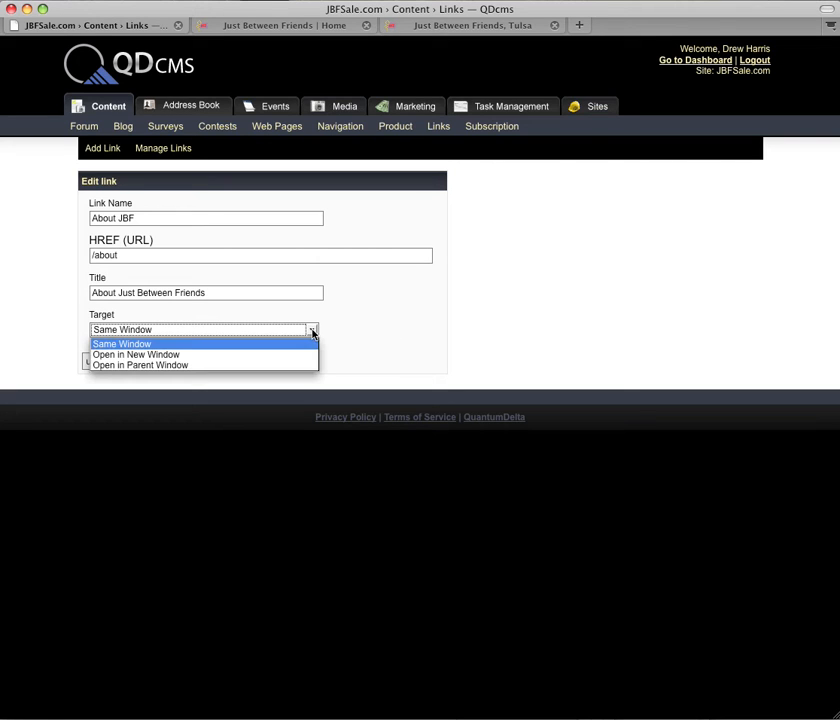
{"action": "left_click", "coordinate": [312, 331]}
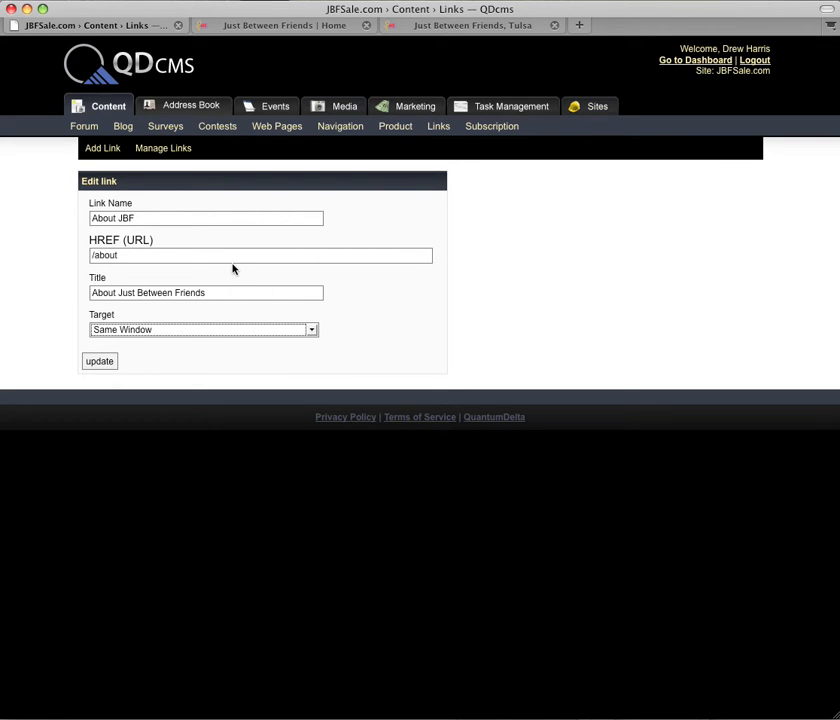
{"action": "left_click", "coordinate": [170, 152]}
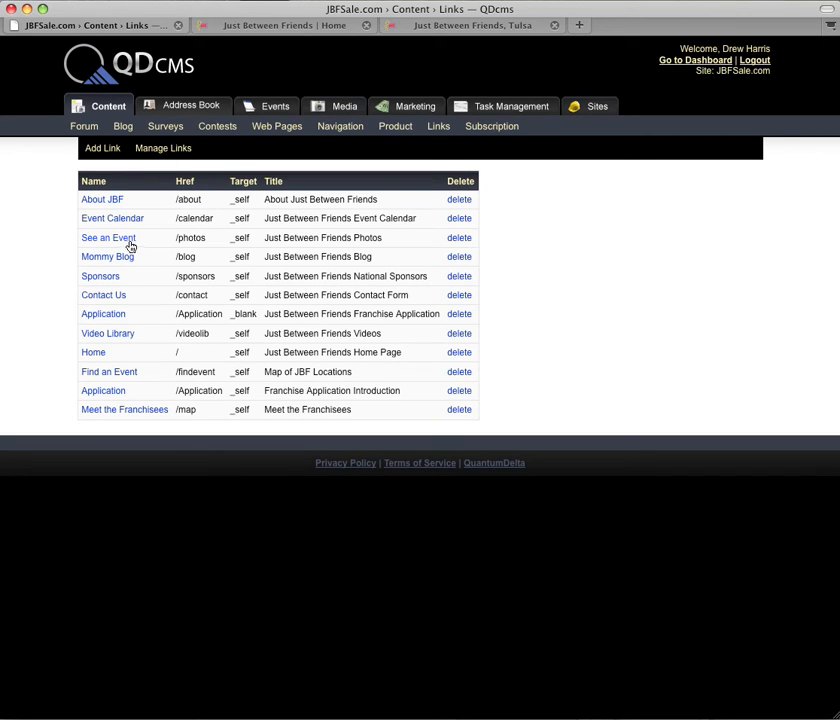
{"action": "left_click", "coordinate": [108, 148]}
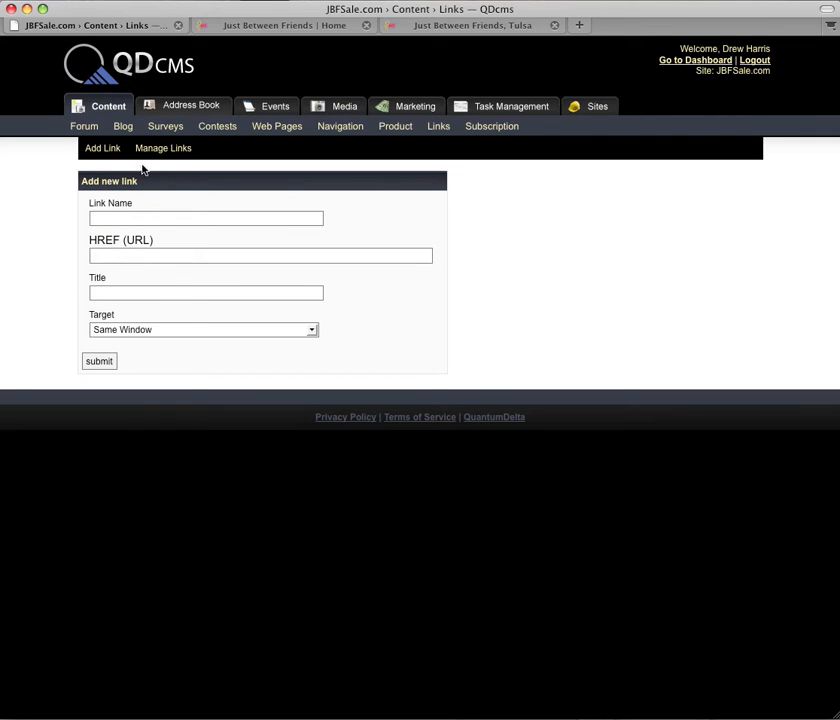
{"action": "left_click", "coordinate": [118, 217]}
{"action": "type", "text": "Google.com"}
{"action": "key", "text": "Tab"}
{"action": "left_click_drag", "start_coordinate": [153, 227], "coordinate": [83, 213]}
{"action": "left_click", "coordinate": [172, 150]}
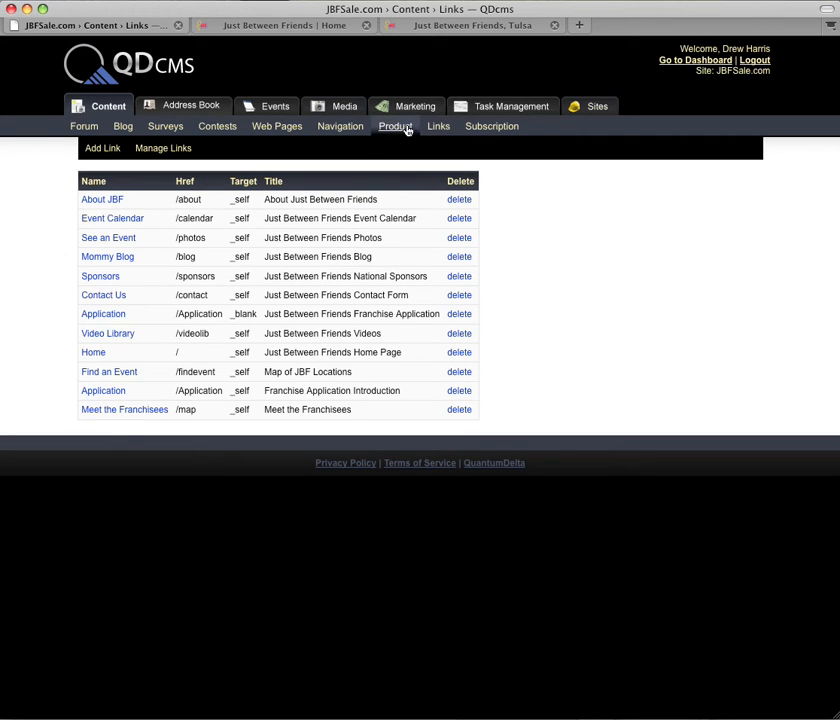
List the site's navigation menus and examine the main menu and its submenus on the live home page
{"action": "left_click", "coordinate": [341, 127]}
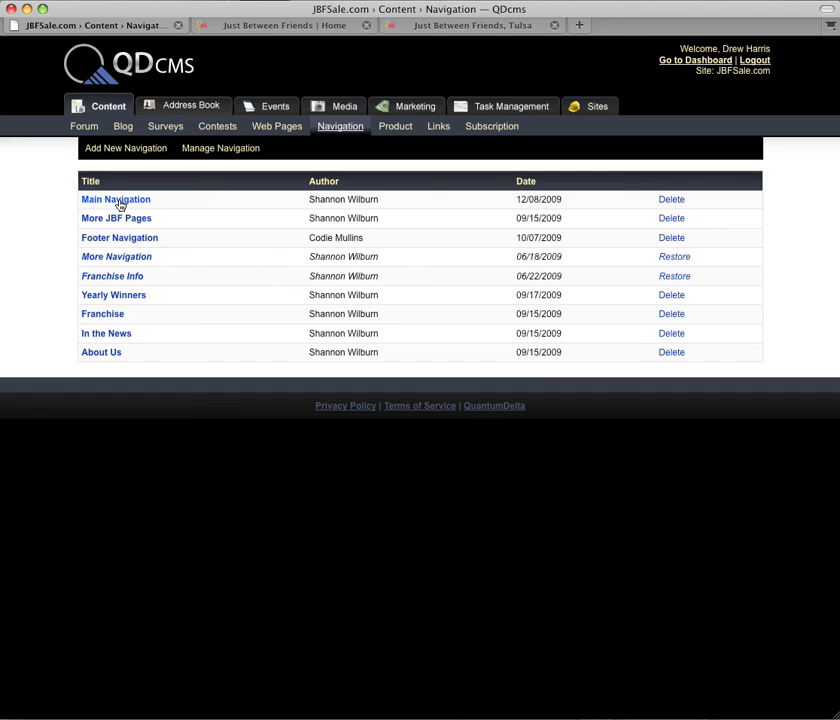
{"action": "left_click", "coordinate": [283, 26]}
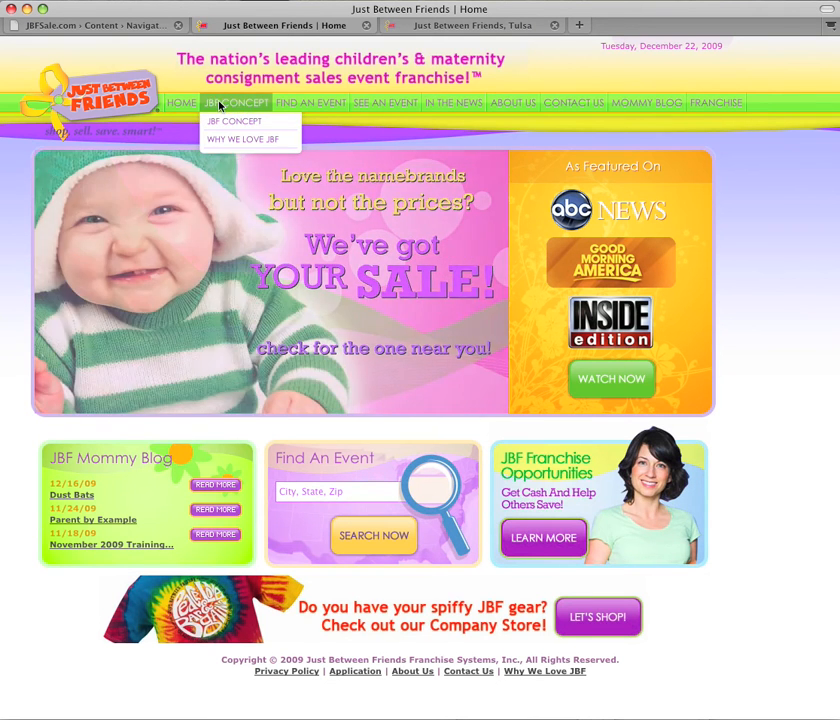
{"action": "mouse_move", "coordinate": [322, 107]}
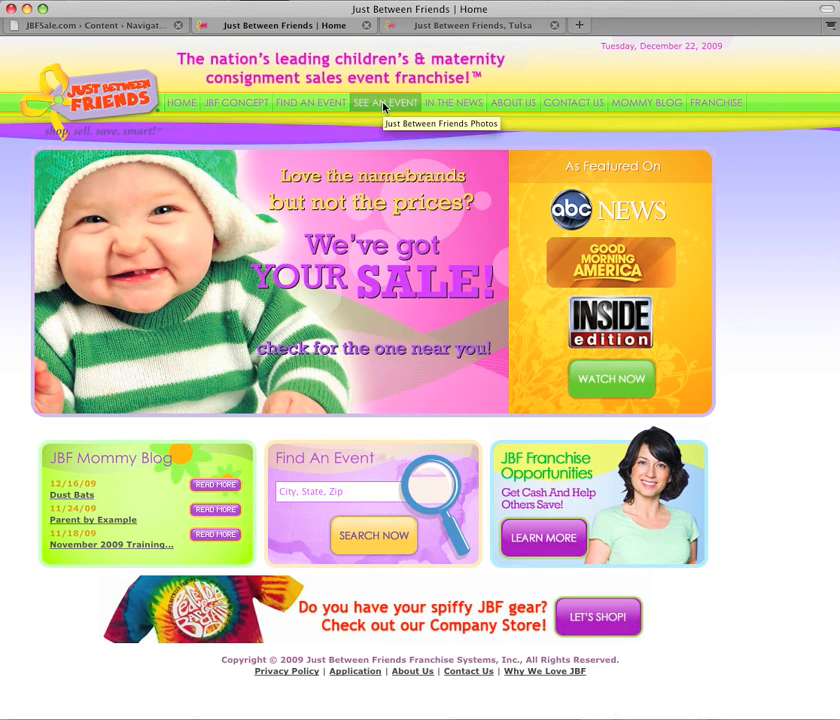
{"action": "mouse_move", "coordinate": [456, 107]}
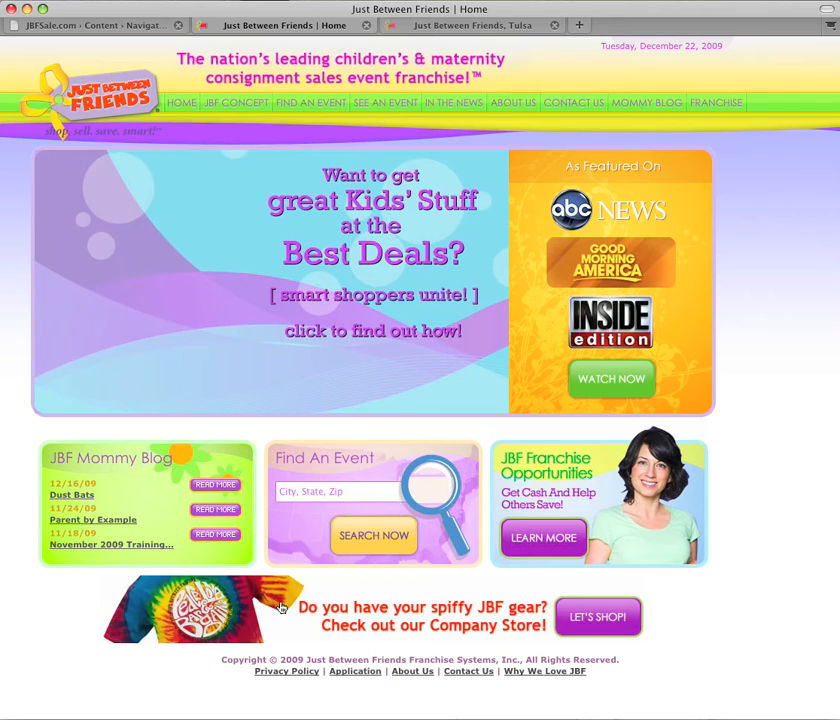
Open Main Navigation in the CMS and review its available content and current menu structure
{"action": "left_click", "coordinate": [68, 25]}
{"action": "left_click", "coordinate": [113, 200]}
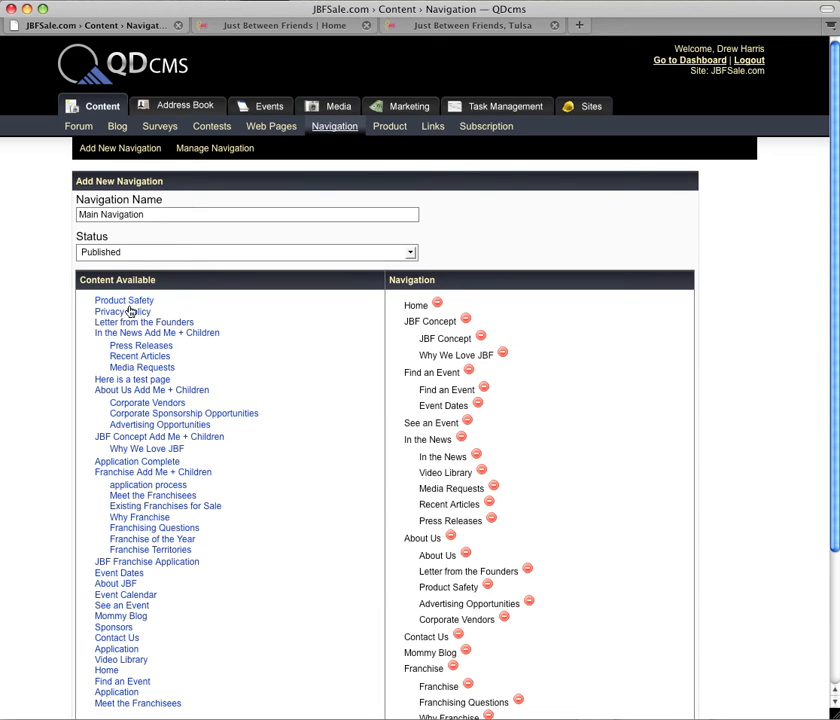
{"action": "scroll", "coordinate": [107, 411], "scroll_direction": "down", "scroll_amount": 2}
{"action": "scroll", "coordinate": [132, 288], "scroll_direction": "down", "scroll_amount": 1}
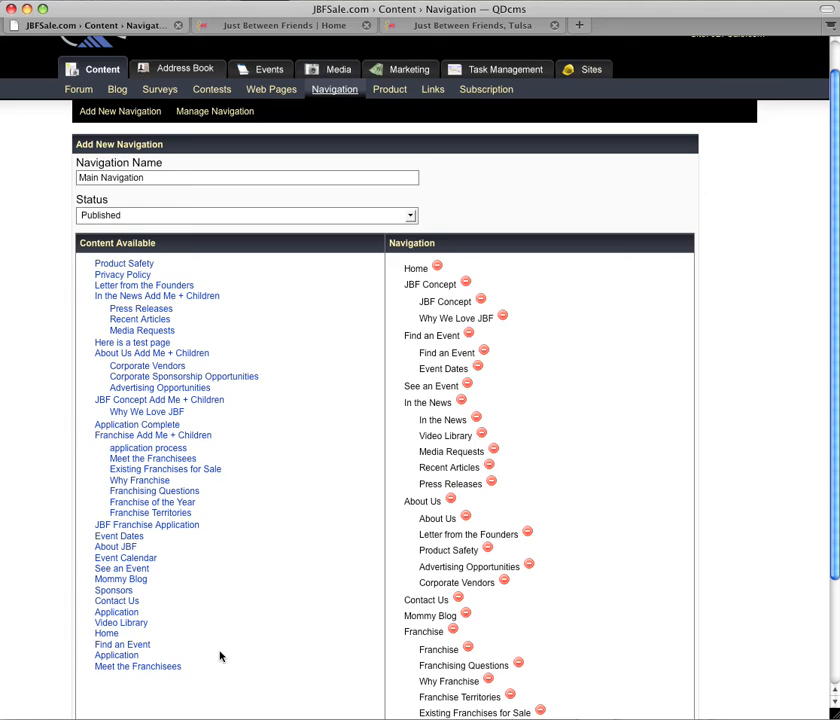
{"action": "scroll", "coordinate": [231, 649], "scroll_direction": "down", "scroll_amount": 1}
{"action": "scroll", "coordinate": [236, 646], "scroll_direction": "down", "scroll_amount": 2}
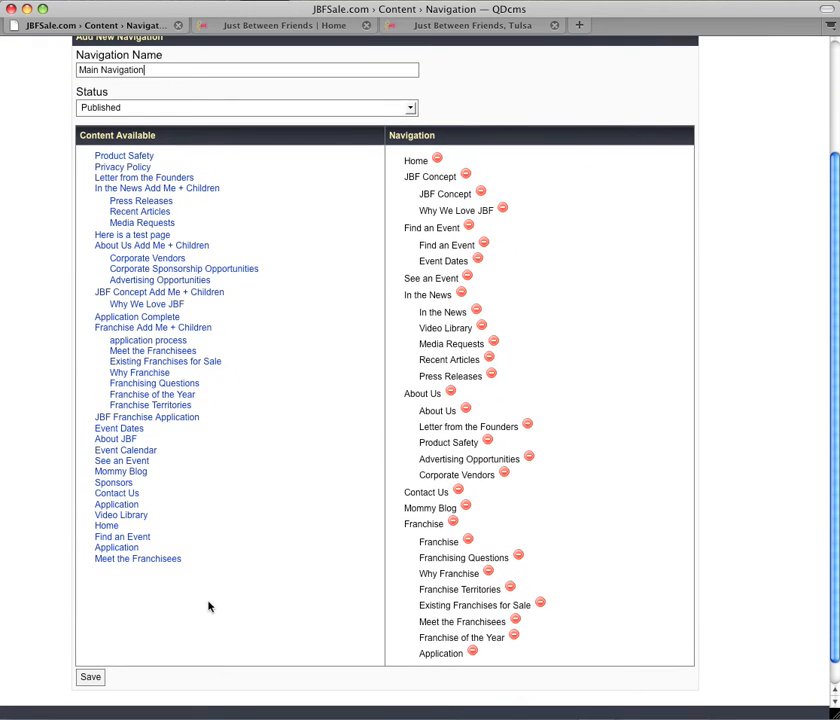
Try adding Application and See an Event to Main Navigation, with See an Event moved above Franchise, and remove both added entries
{"action": "left_click", "coordinate": [117, 548]}
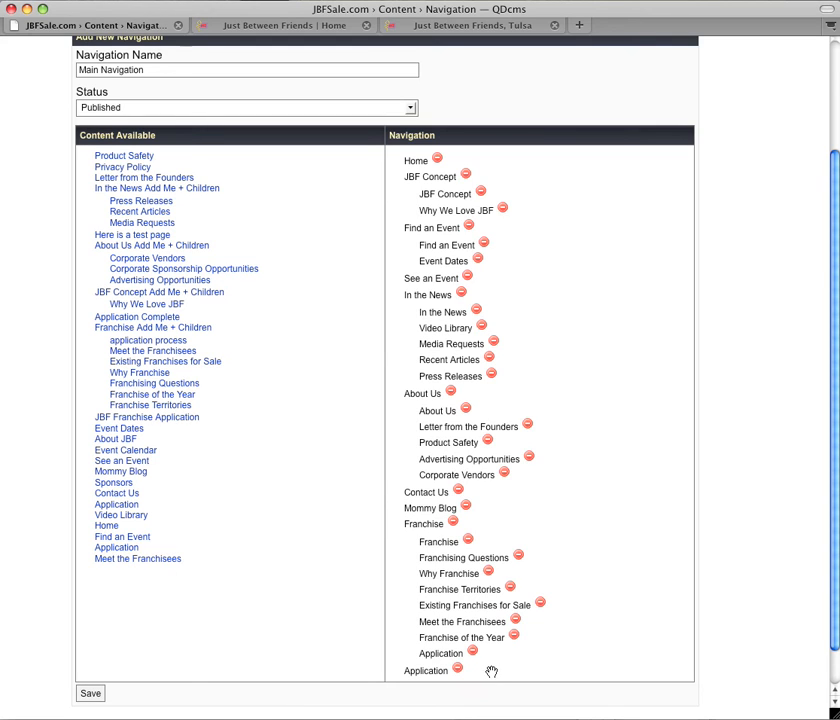
{"action": "left_click", "coordinate": [457, 669]}
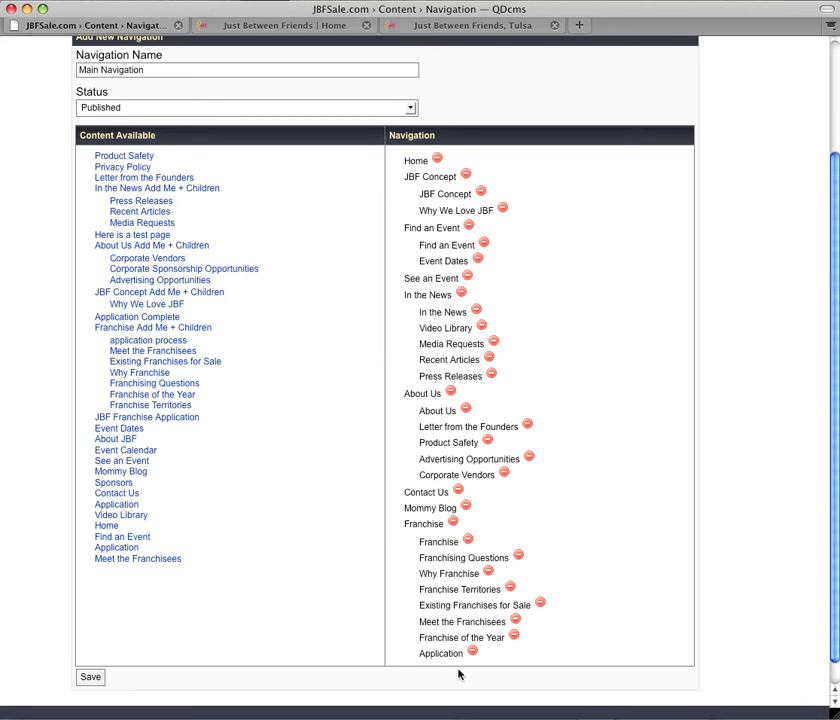
{"action": "left_click", "coordinate": [133, 462]}
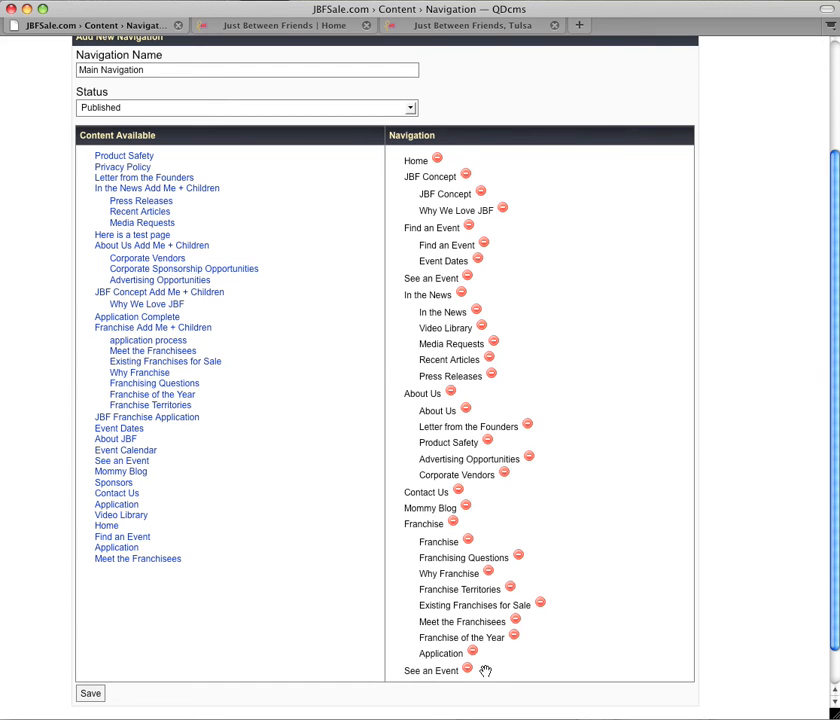
{"action": "left_click_drag", "start_coordinate": [431, 669], "coordinate": [425, 535]}
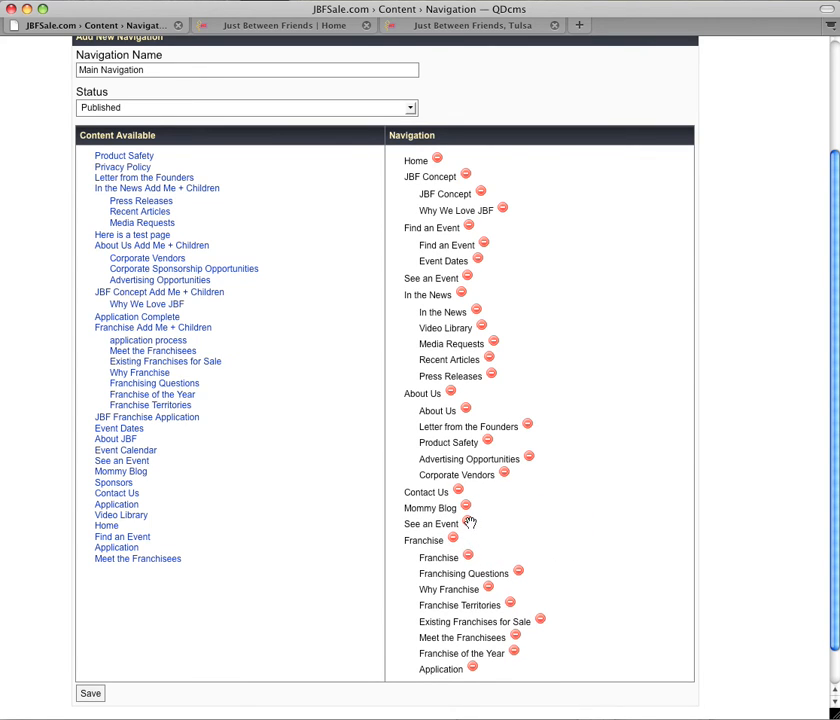
{"action": "left_click", "coordinate": [467, 521]}
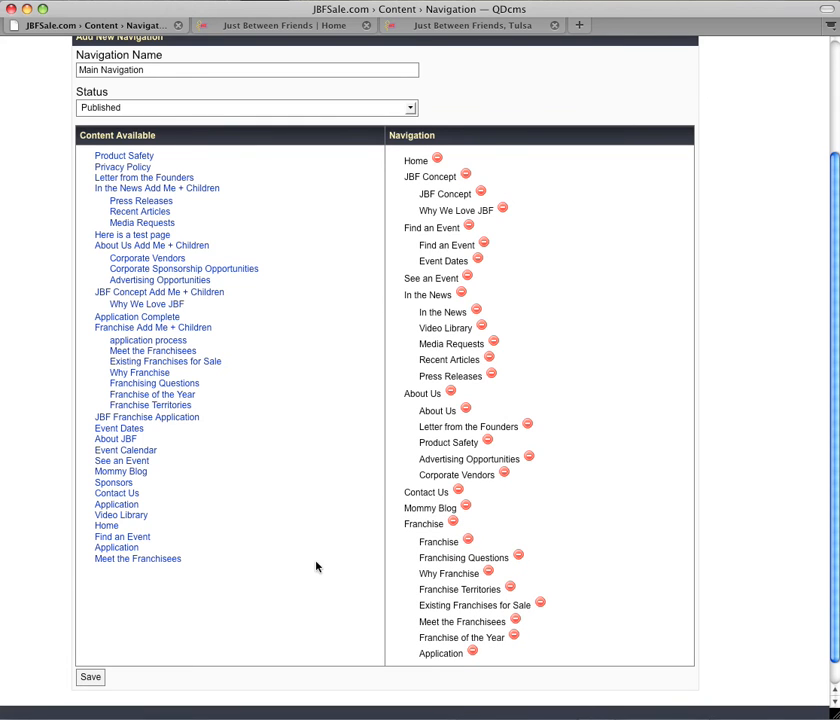
Compare the Main Navigation structure with the JBF Concept and Find an Event submenus on the live home page
{"action": "scroll", "coordinate": [193, 574], "scroll_direction": "up", "scroll_amount": 1}
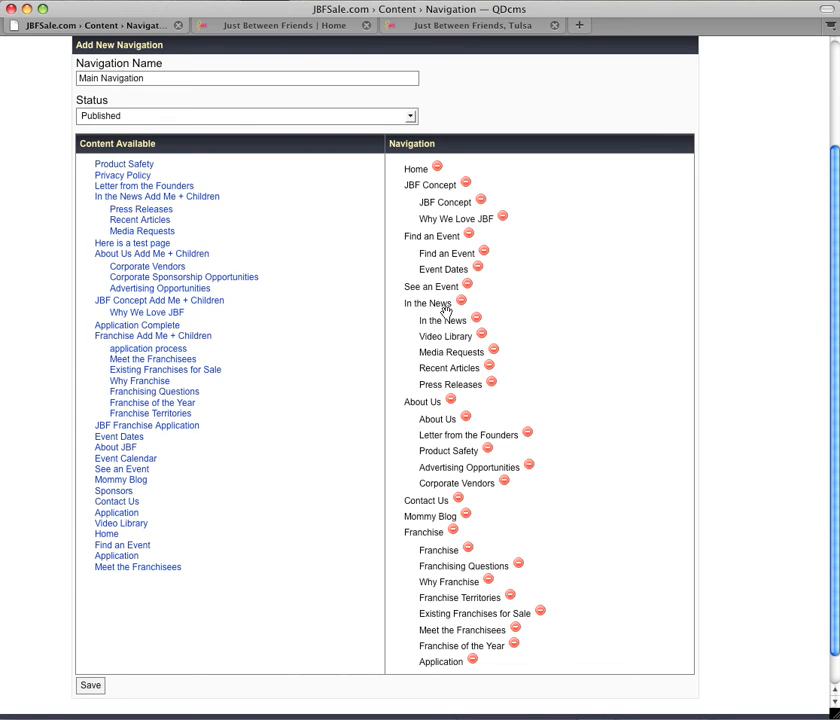
{"action": "left_click", "coordinate": [283, 27]}
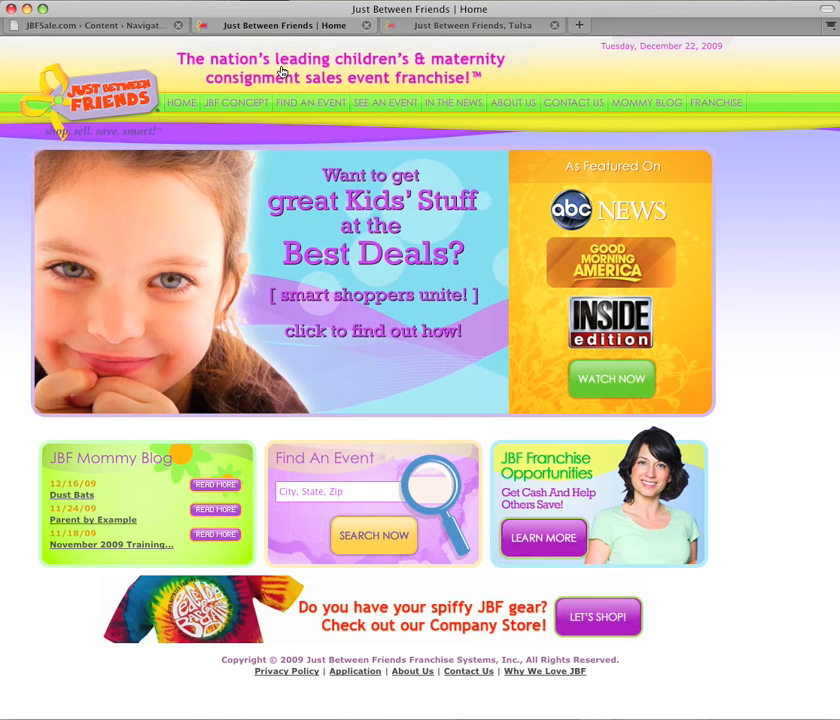
{"action": "mouse_move", "coordinate": [240, 103]}
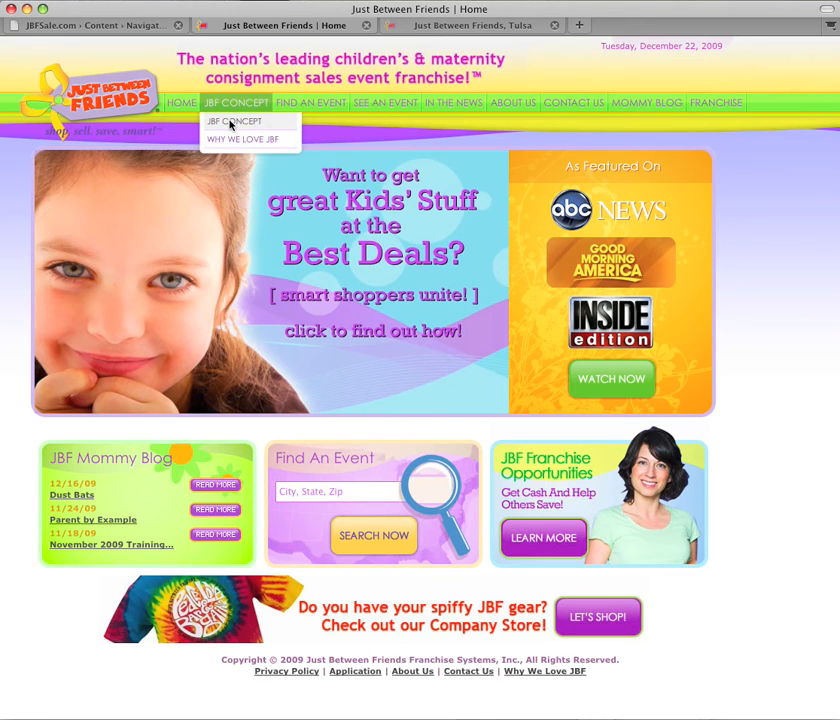
{"action": "mouse_move", "coordinate": [312, 105]}
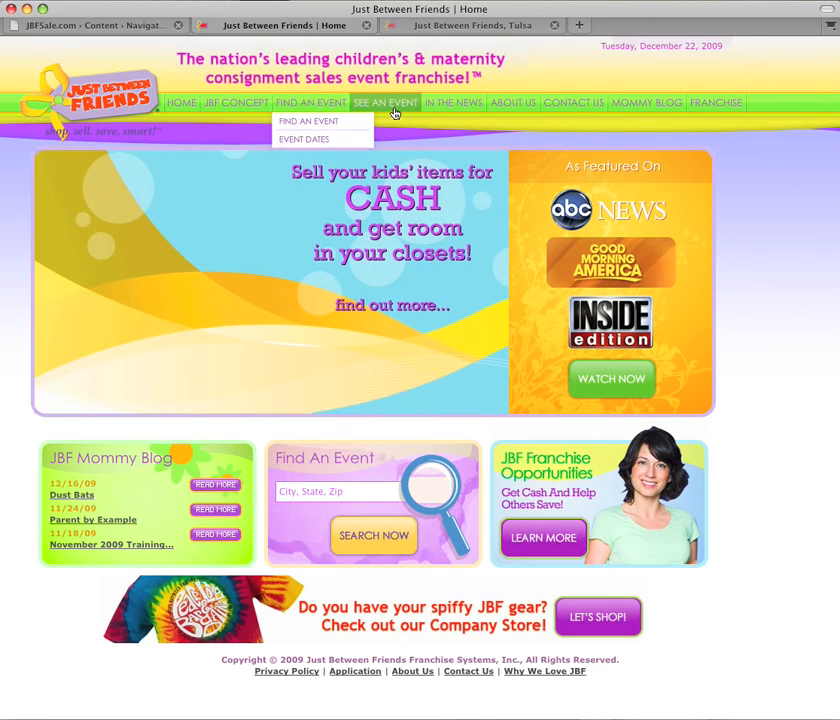
Examine the In the News and About Us submenus, then open the About Us page and review its side menu and footer links
{"action": "mouse_move", "coordinate": [457, 107]}
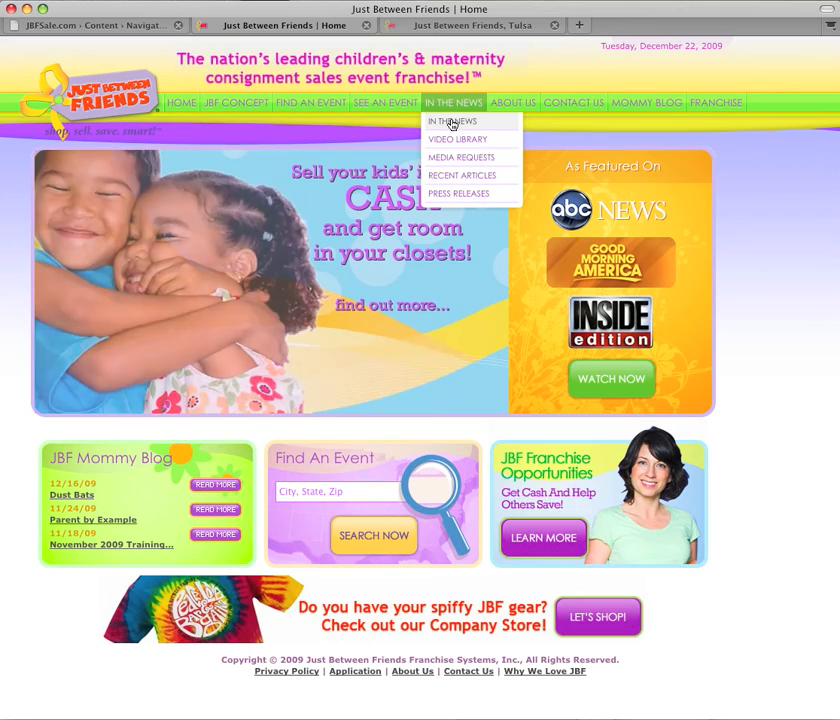
{"action": "mouse_move", "coordinate": [510, 112]}
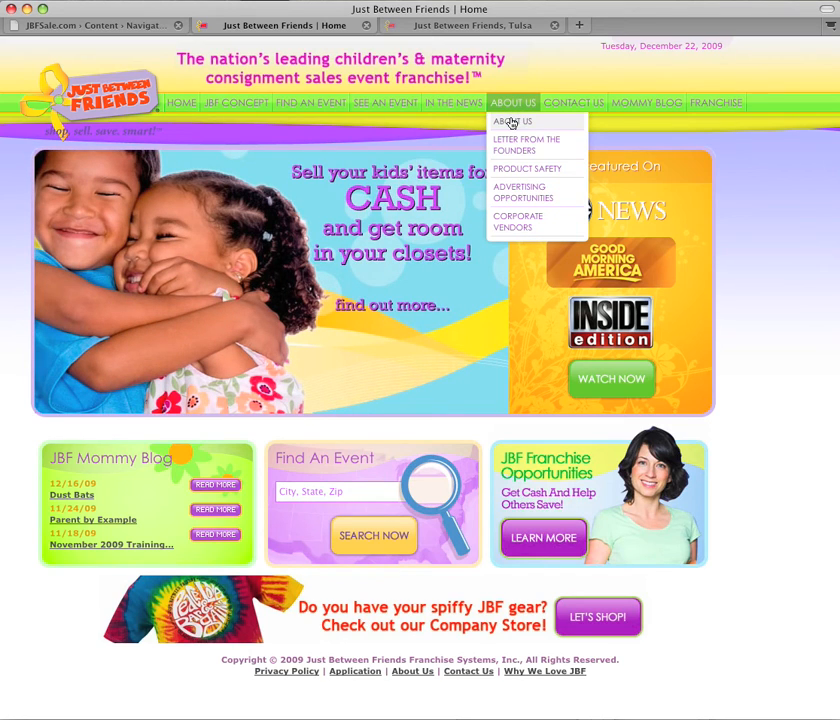
{"action": "left_click", "coordinate": [511, 122]}
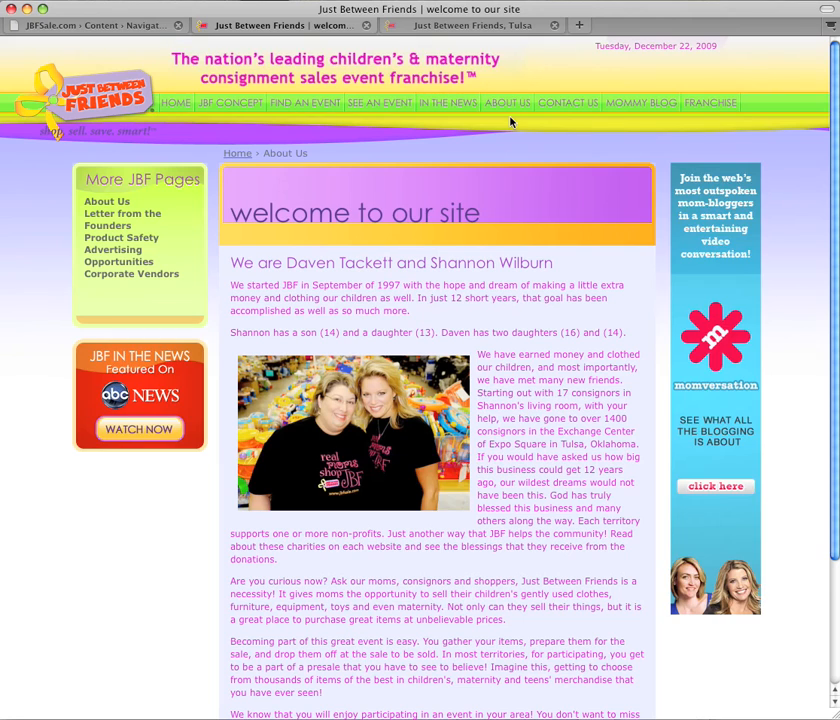
{"action": "mouse_move", "coordinate": [510, 106]}
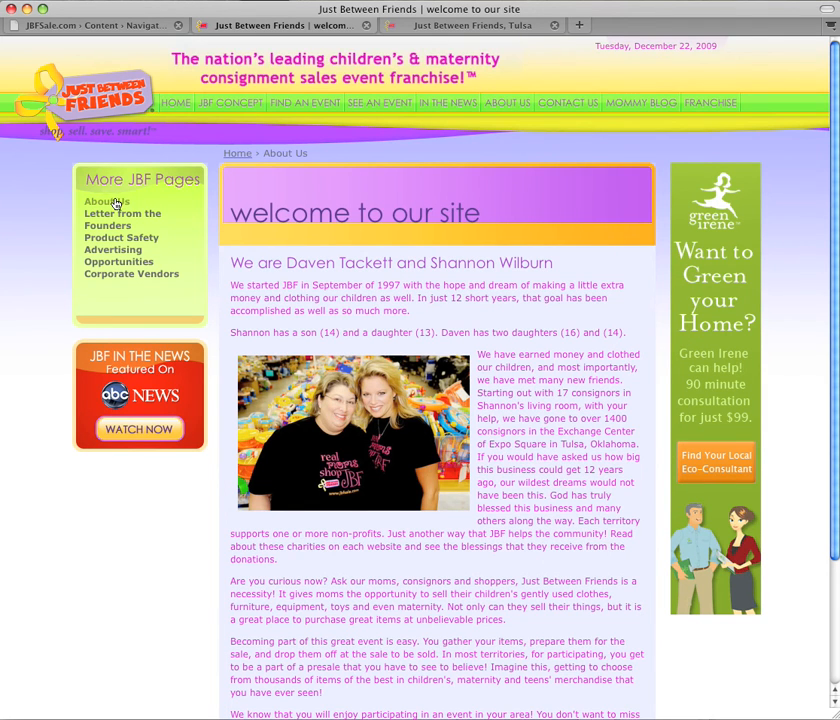
{"action": "scroll", "coordinate": [492, 402], "scroll_direction": "down", "scroll_amount": 5}
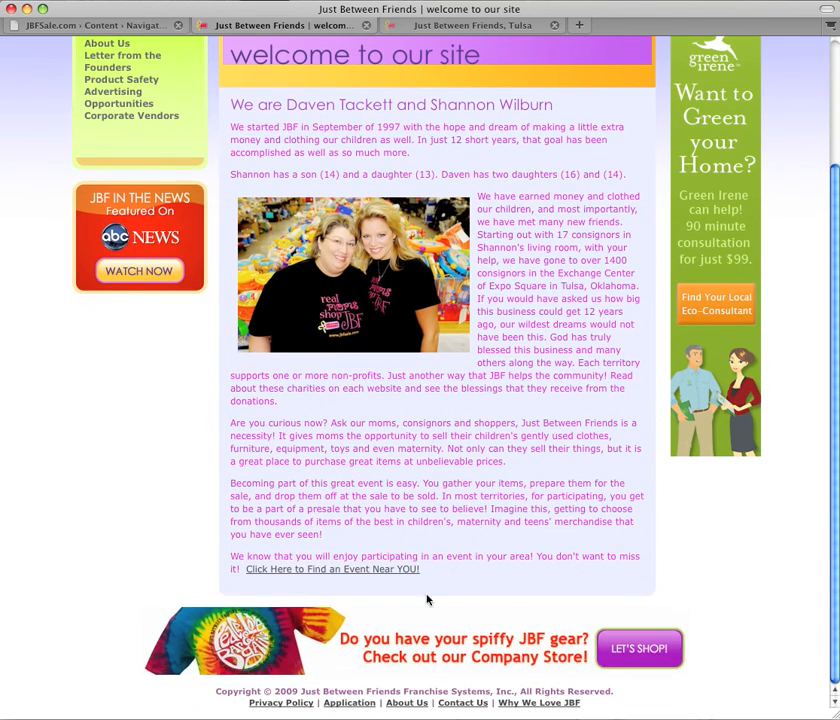
Open Footer Navigation in the CMS and compare its entries with the footer links on the live About Us page
{"action": "left_click", "coordinate": [138, 25]}
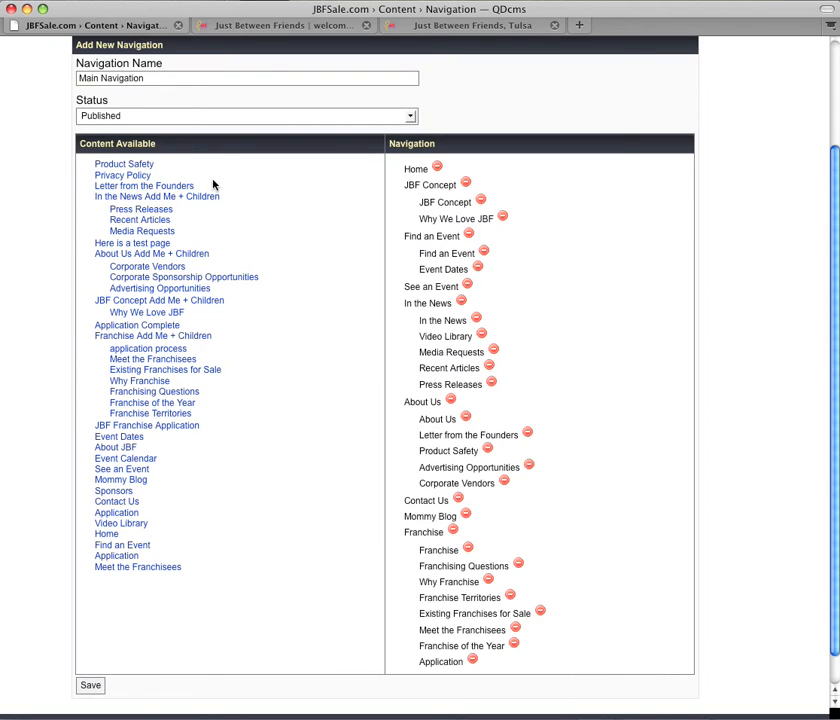
{"action": "scroll", "coordinate": [240, 234], "scroll_direction": "up", "scroll_amount": 3}
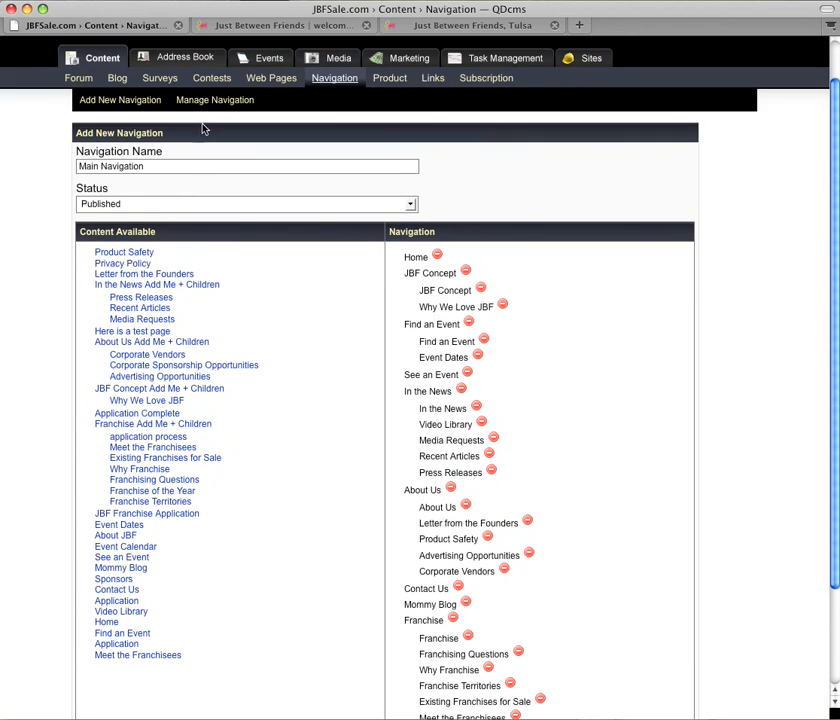
{"action": "left_click", "coordinate": [205, 101]}
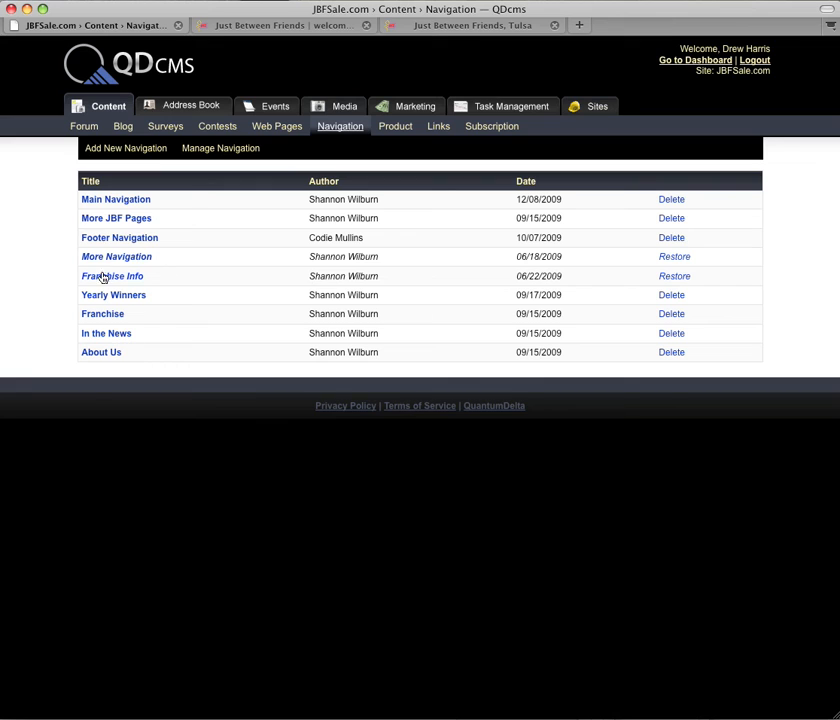
{"action": "left_click", "coordinate": [106, 243]}
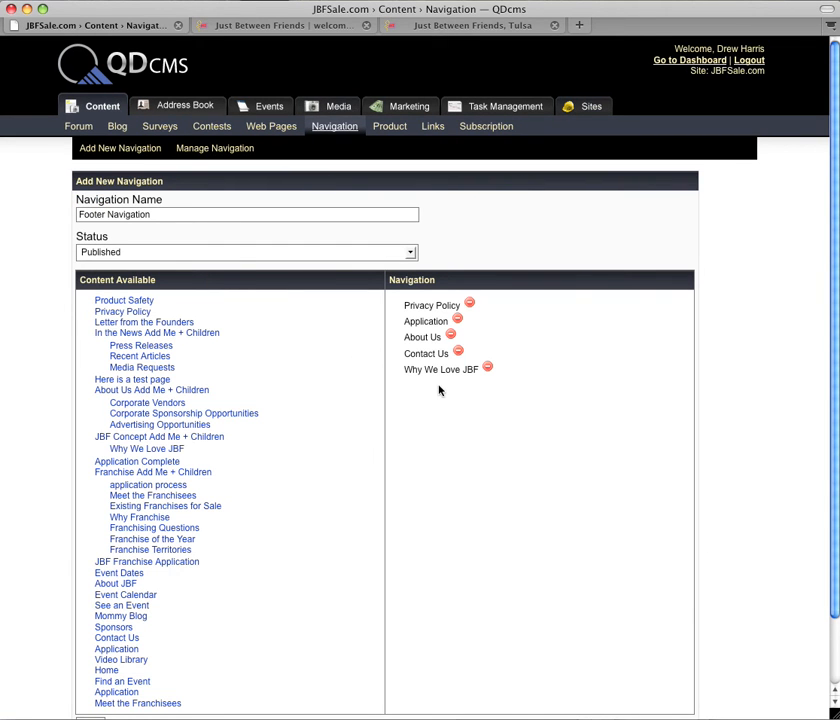
{"action": "left_click", "coordinate": [285, 31]}
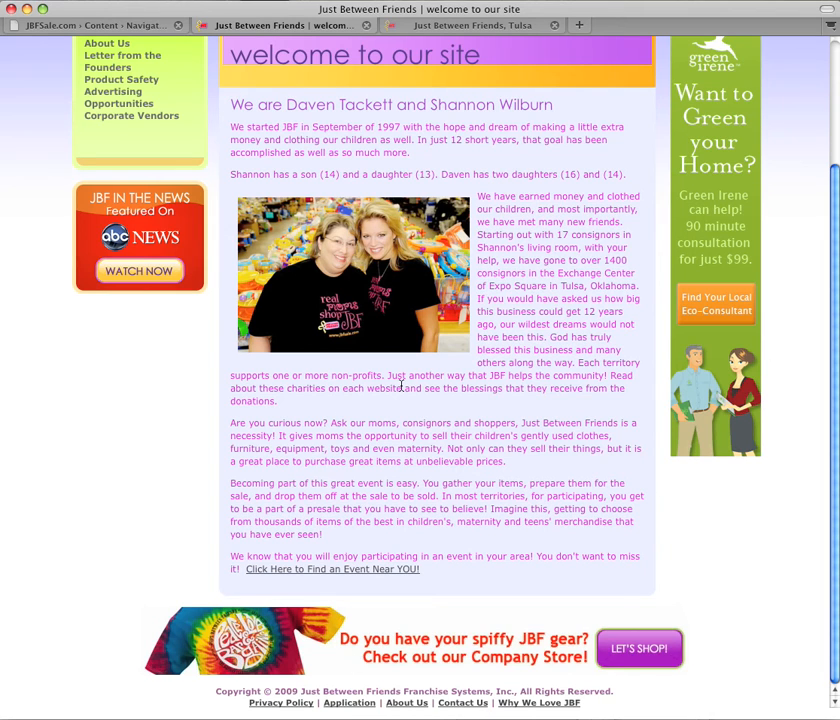
{"action": "left_click", "coordinate": [102, 20]}
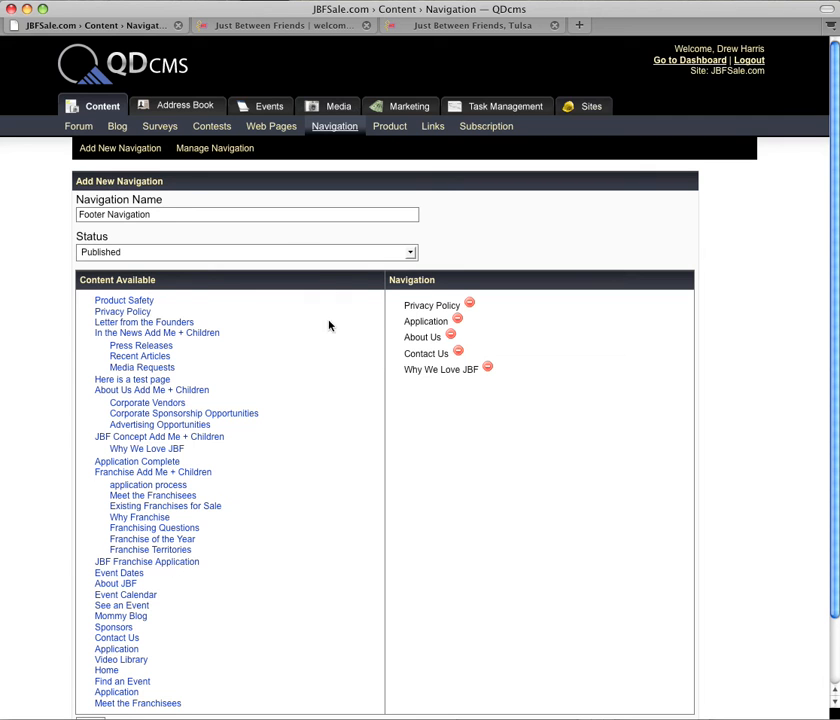
{"action": "left_click_drag", "start_coordinate": [430, 356], "coordinate": [415, 340]}
Switch the CMS to the JBF:Tulsa, Oklahoma:TU site and list its navigation menus
{"action": "left_click", "coordinate": [418, 24]}
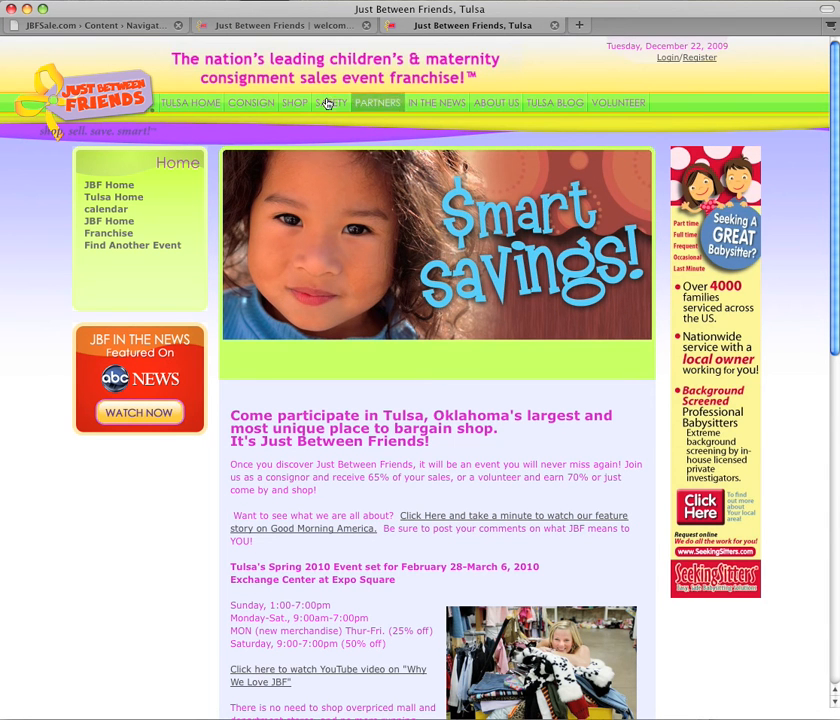
{"action": "left_click", "coordinate": [115, 27]}
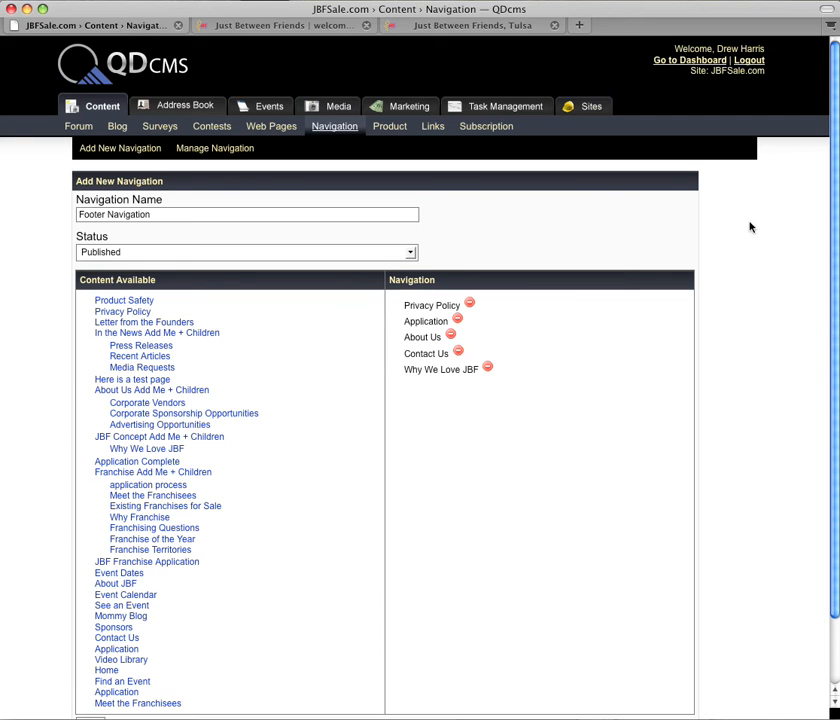
{"action": "left_click", "coordinate": [591, 106]}
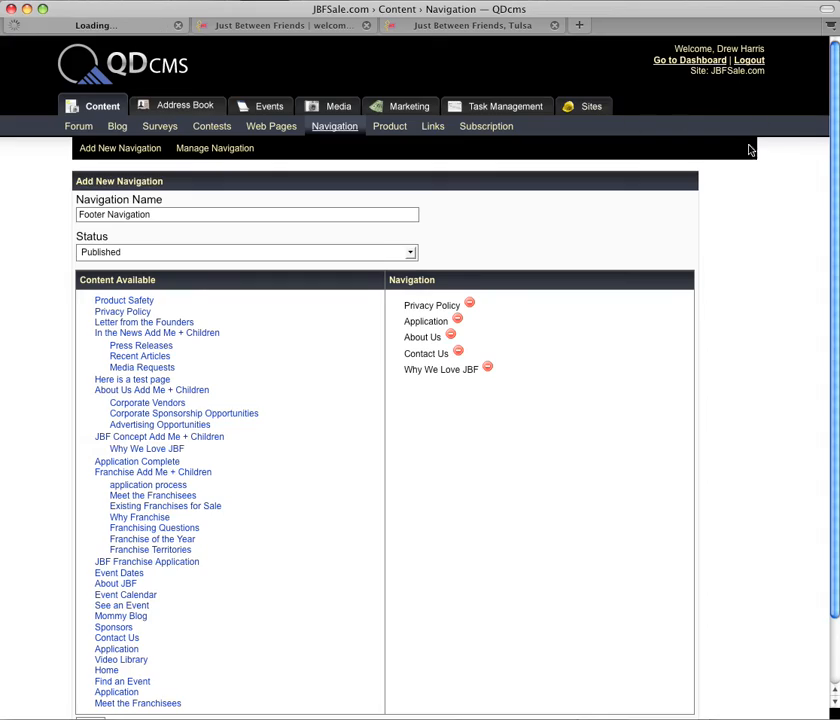
{"action": "left_click_drag", "start_coordinate": [838, 143], "coordinate": [815, 441]}
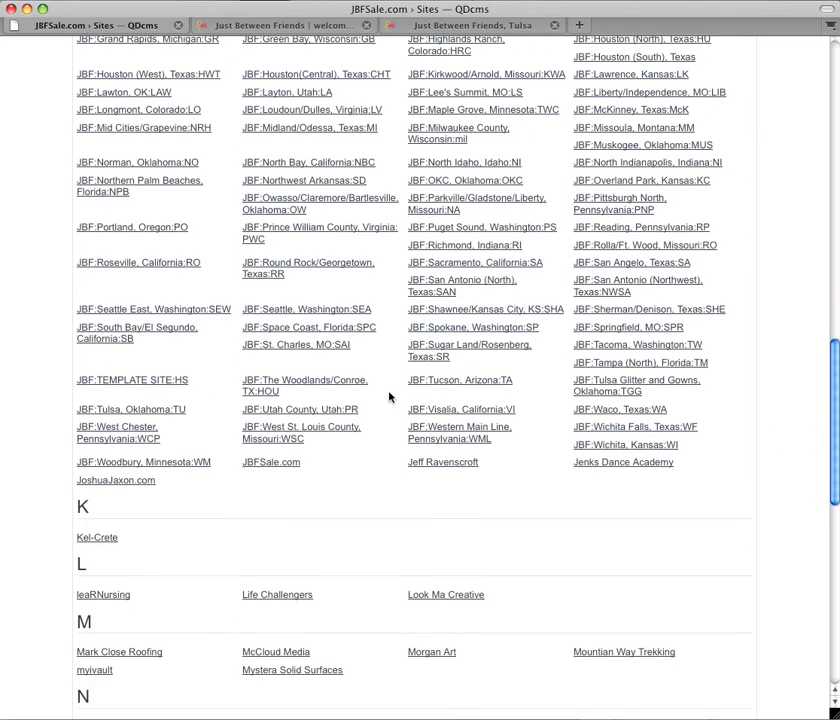
{"action": "left_click", "coordinate": [166, 413]}
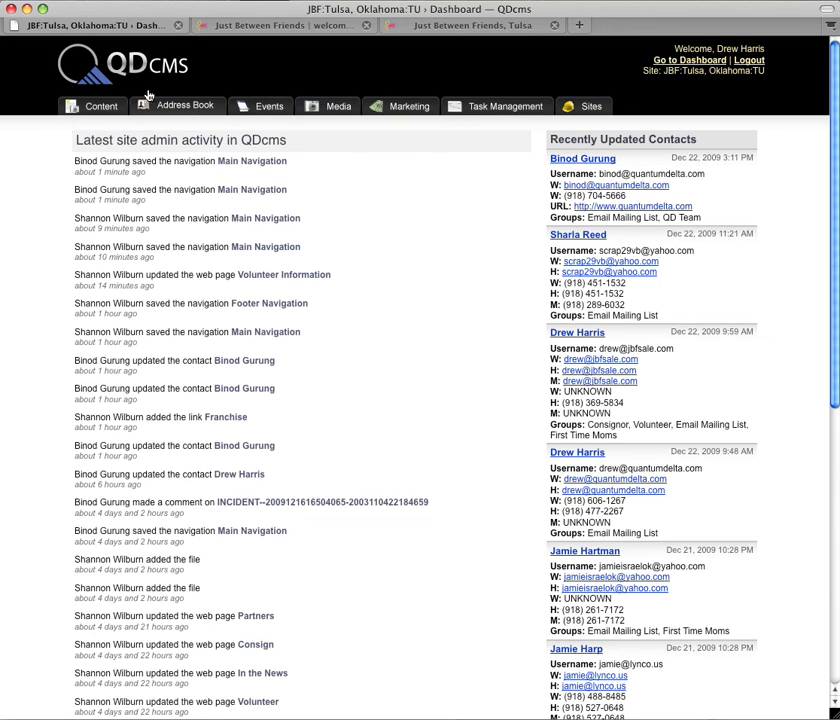
{"action": "left_click", "coordinate": [97, 107]}
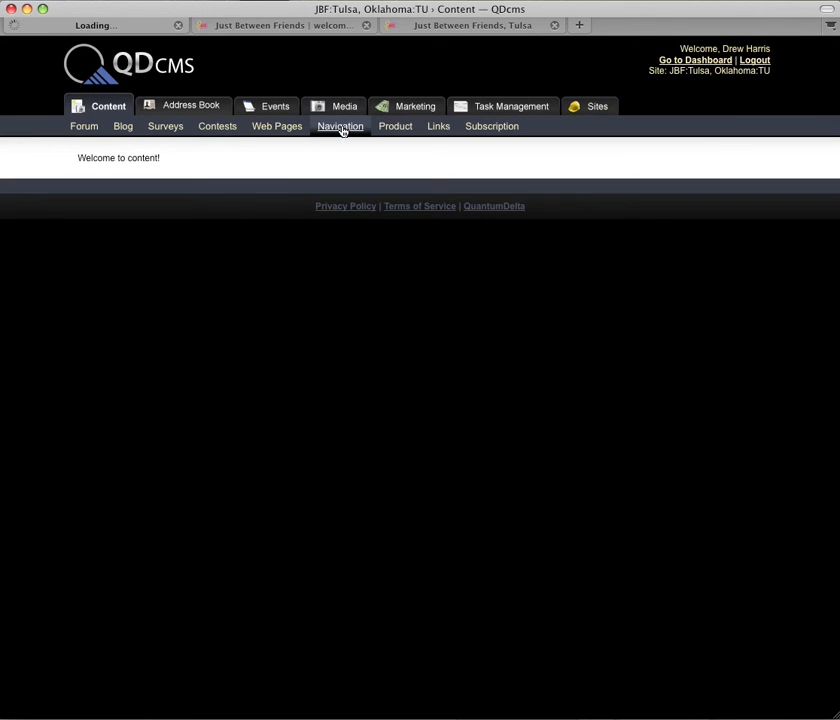
{"action": "left_click", "coordinate": [342, 129]}
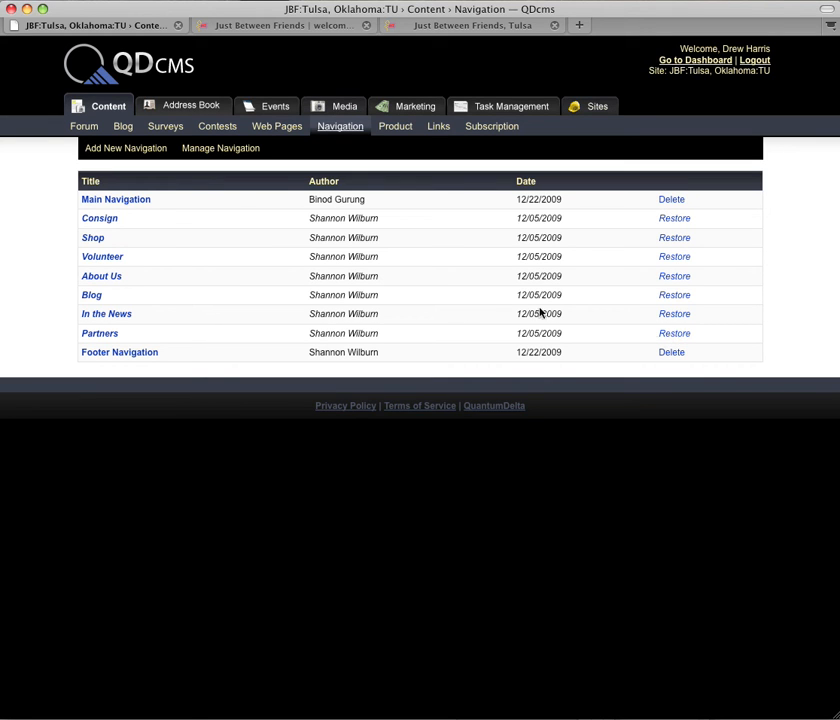
View the live Tulsa home page, then open the Tulsa site's Main Navigation in the CMS and review its full menu structure
{"action": "left_click", "coordinate": [418, 30]}
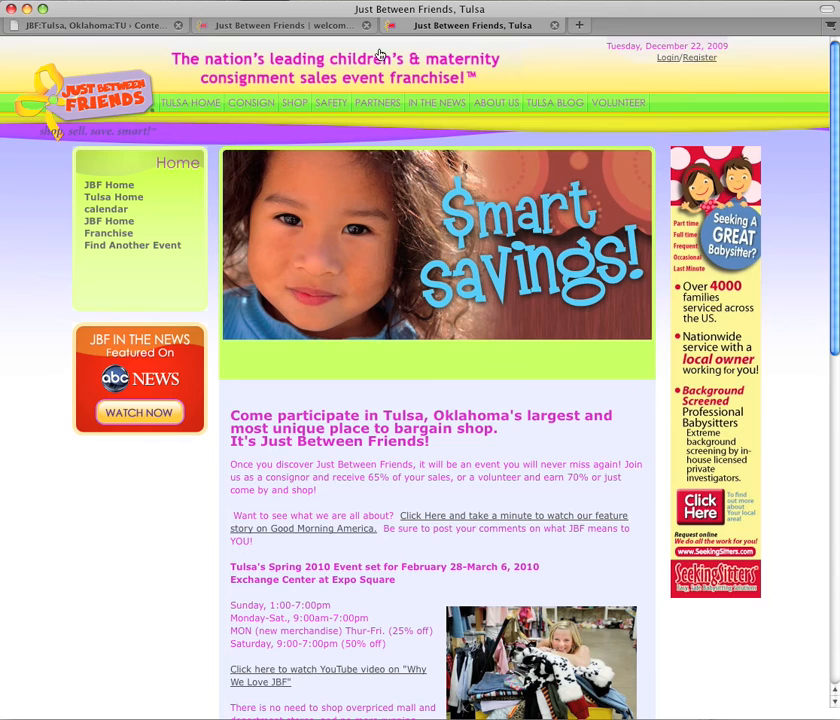
{"action": "left_click", "coordinate": [135, 27]}
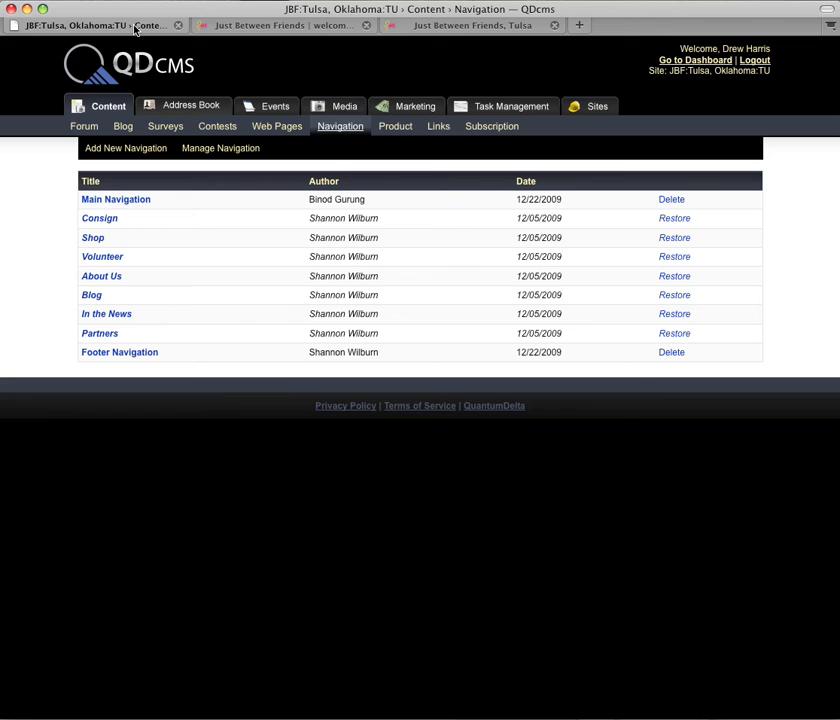
{"action": "left_click", "coordinate": [112, 201]}
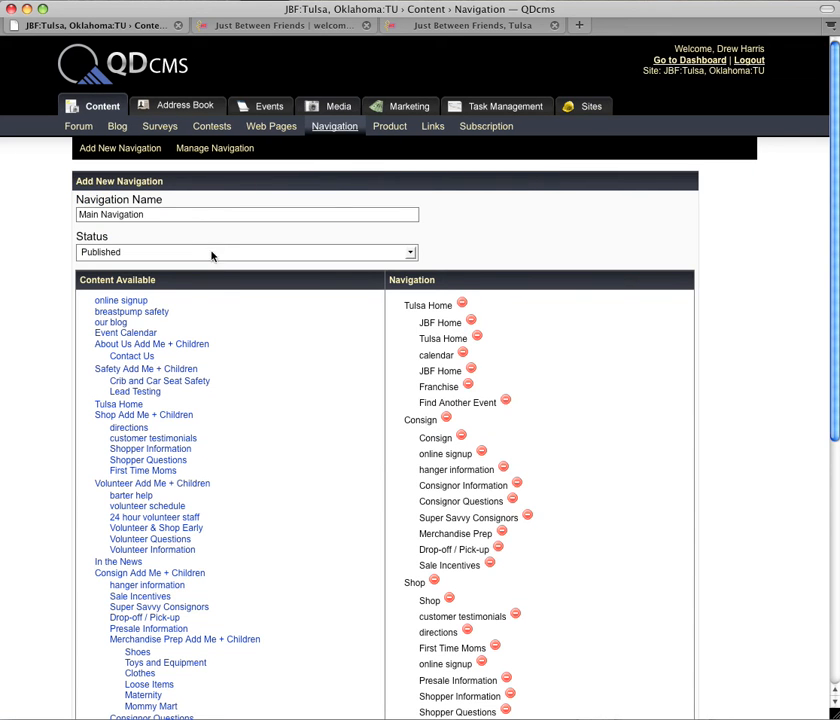
{"action": "scroll", "coordinate": [274, 352], "scroll_direction": "down", "scroll_amount": 5}
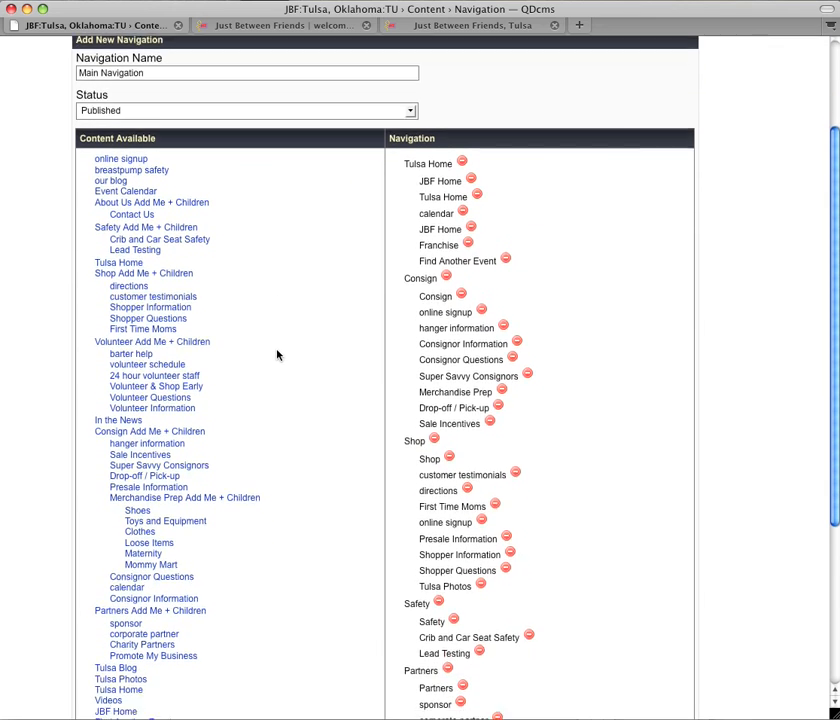
{"action": "scroll", "coordinate": [278, 355], "scroll_direction": "down", "scroll_amount": 1}
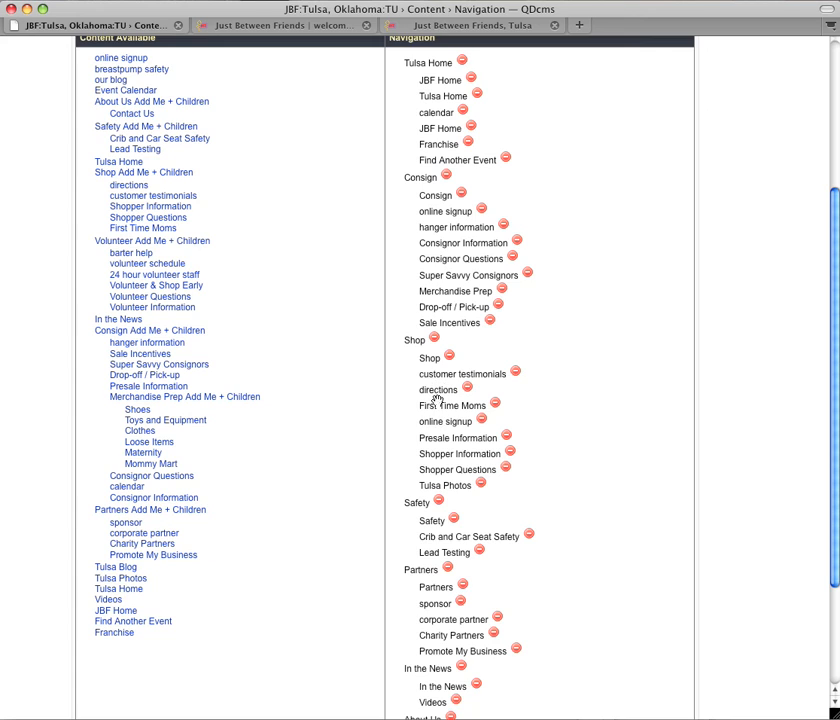
{"action": "scroll", "coordinate": [433, 470], "scroll_direction": "down", "scroll_amount": 2}
{"action": "scroll", "coordinate": [433, 467], "scroll_direction": "down", "scroll_amount": 2}
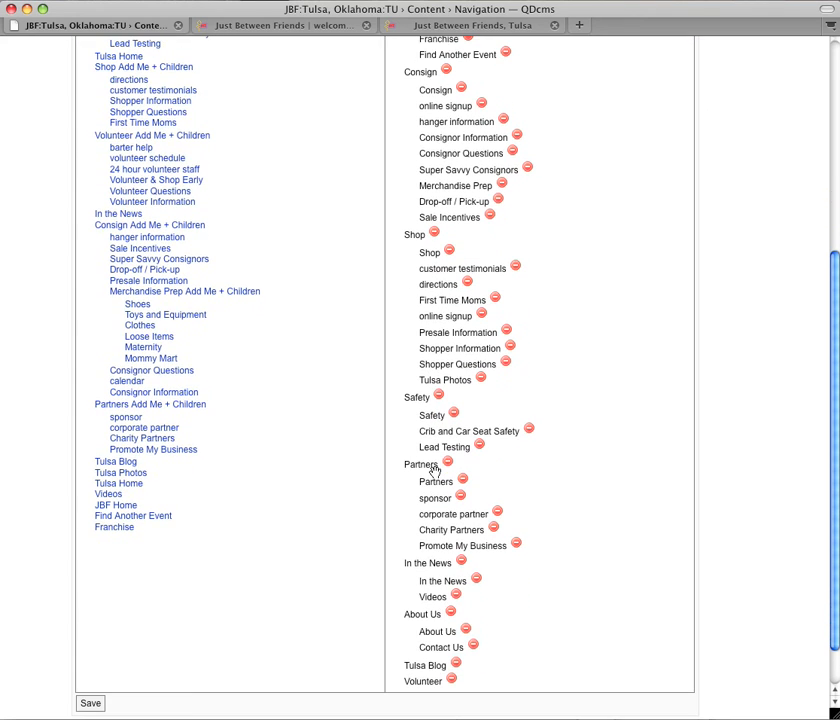
{"action": "scroll", "coordinate": [436, 470], "scroll_direction": "up", "scroll_amount": 2}
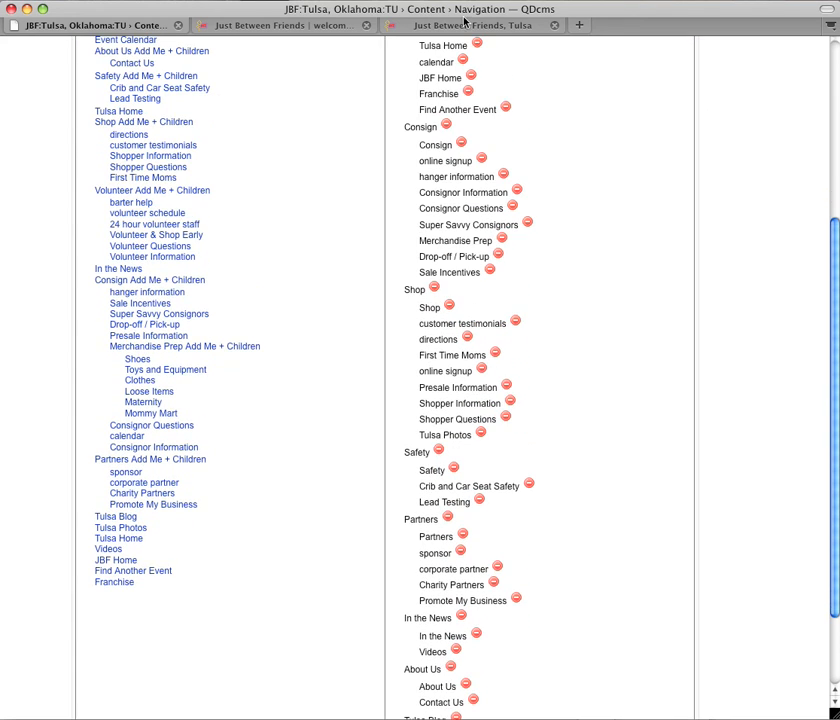
Open the Consign, Shop and Partners pages on the live Tulsa site and examine their side menus and the Consign submenu
{"action": "left_click", "coordinate": [465, 24]}
{"action": "left_click", "coordinate": [244, 109]}
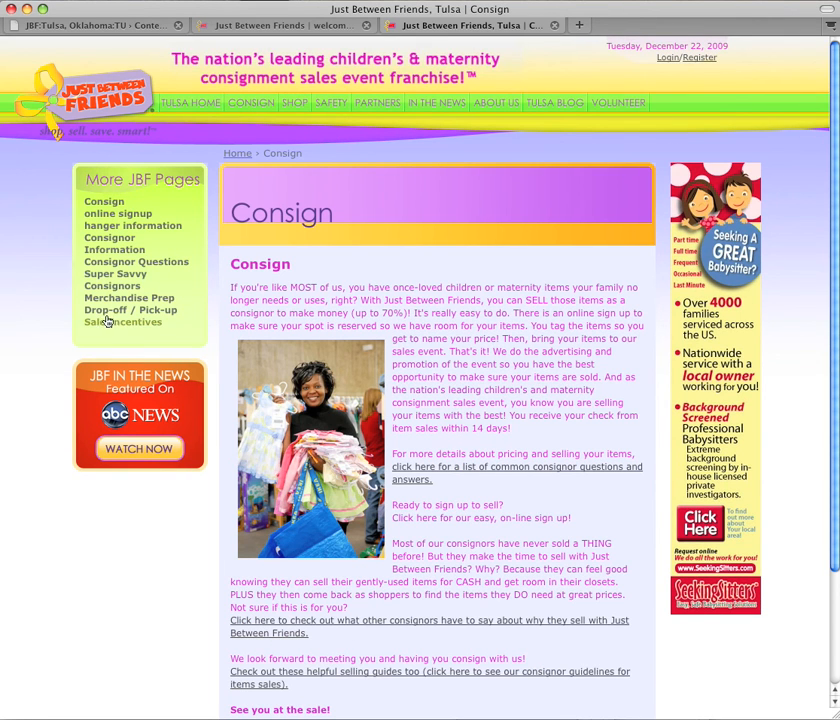
{"action": "mouse_move", "coordinate": [250, 103]}
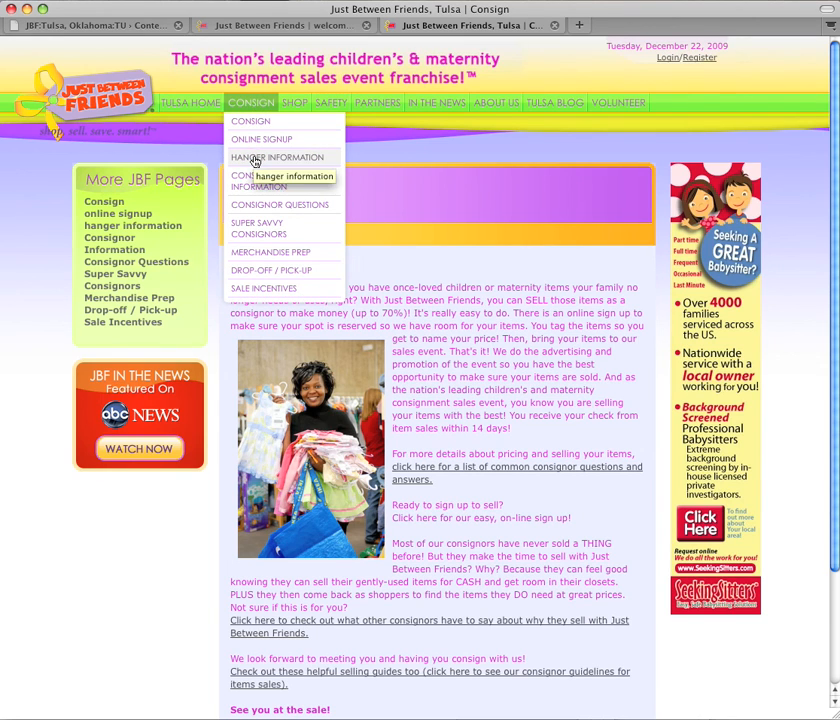
{"action": "left_click", "coordinate": [298, 110]}
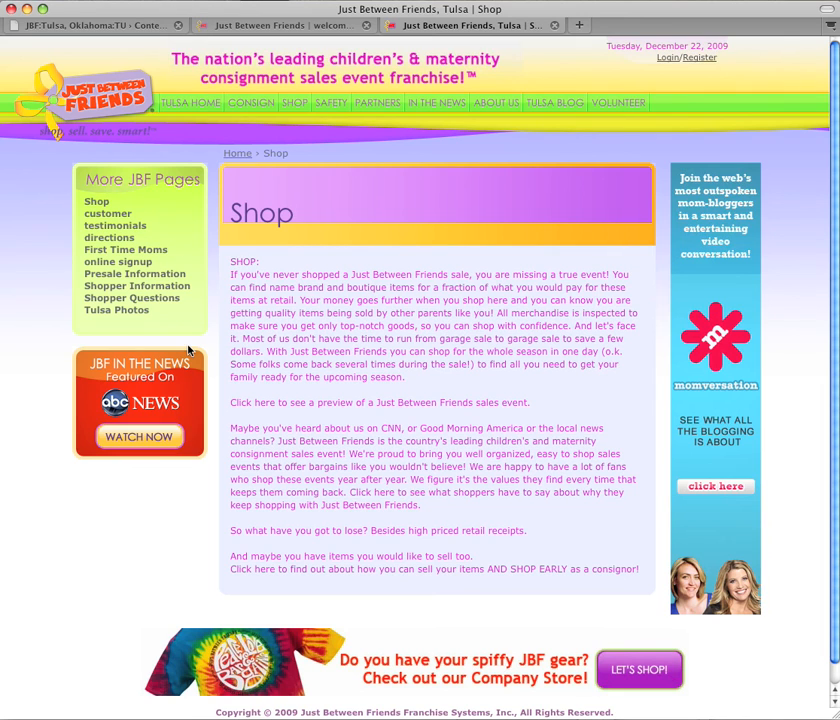
{"action": "left_click", "coordinate": [380, 105]}
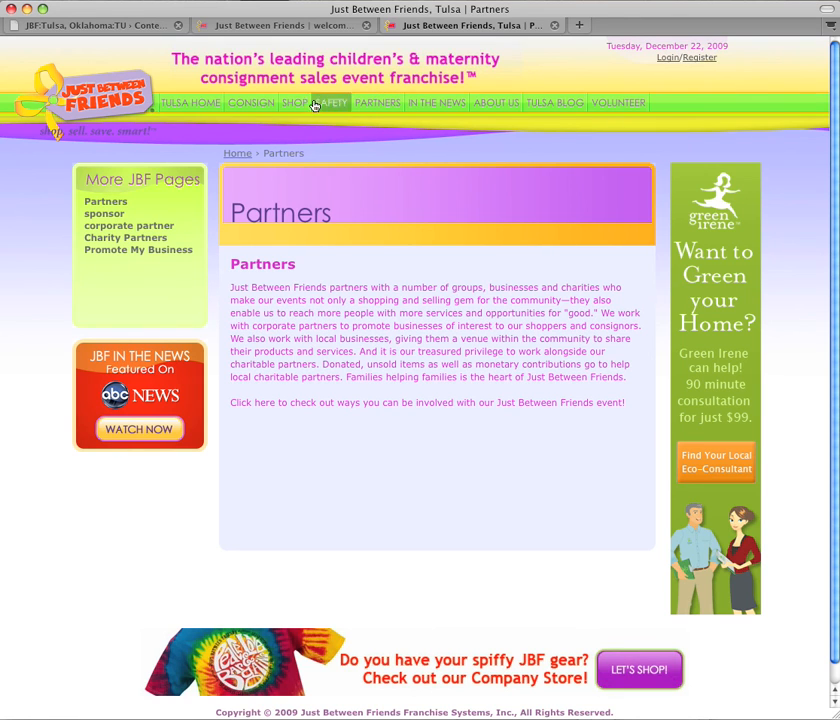
Return to the Tulsa Main Navigation in the CMS and review how its entries are nested under each parent
{"action": "left_click", "coordinate": [99, 23]}
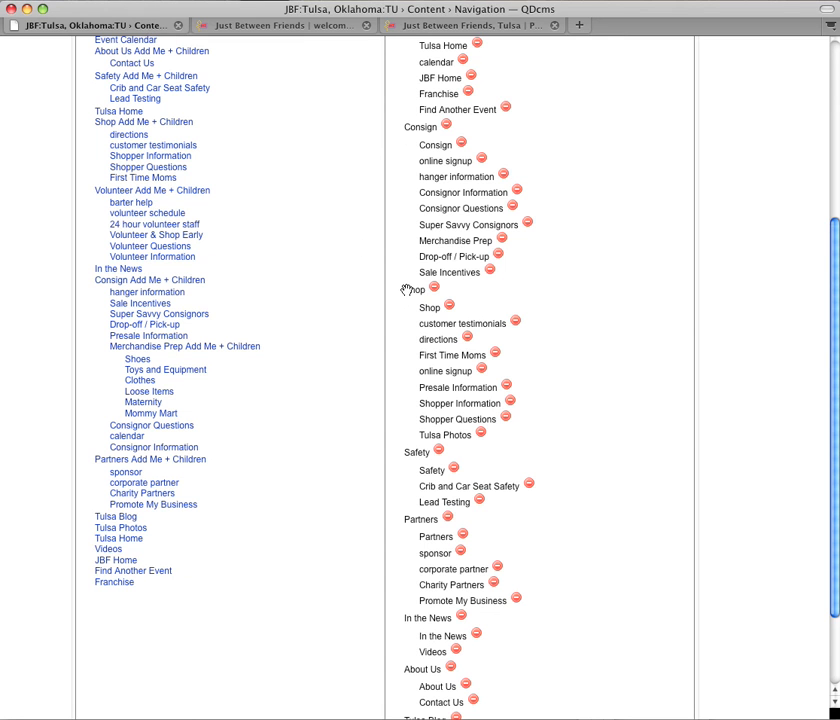
{"action": "scroll", "coordinate": [437, 450], "scroll_direction": "down", "scroll_amount": 3}
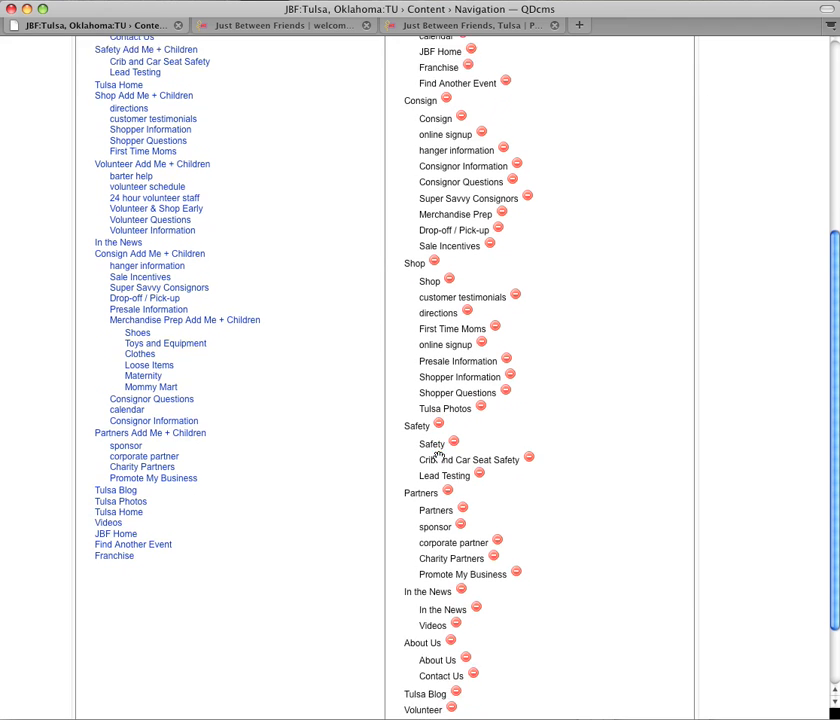
{"action": "scroll", "coordinate": [440, 452], "scroll_direction": "up", "scroll_amount": 4}
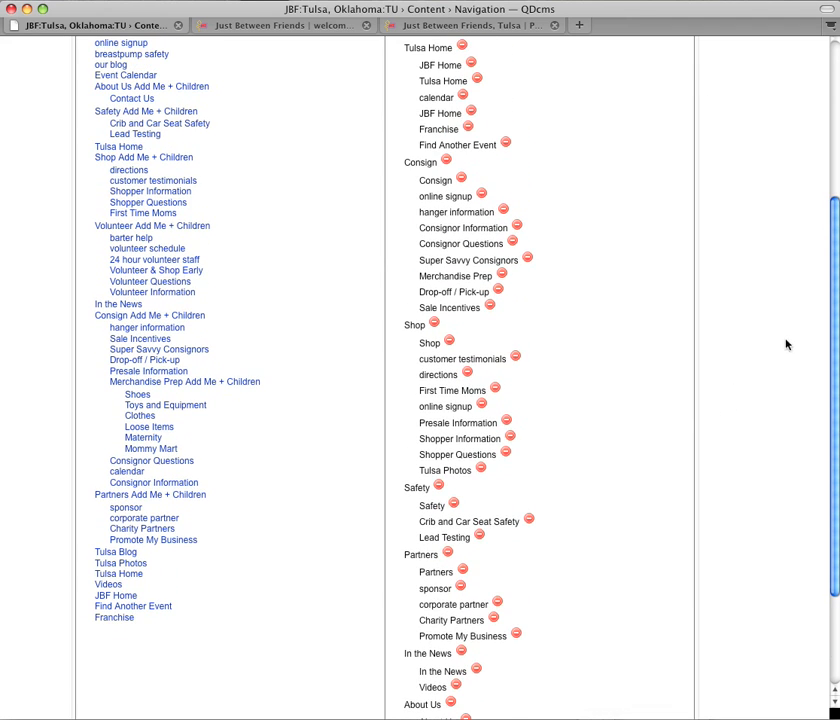
{"action": "left_click_drag", "start_coordinate": [832, 309], "coordinate": [802, 152]}
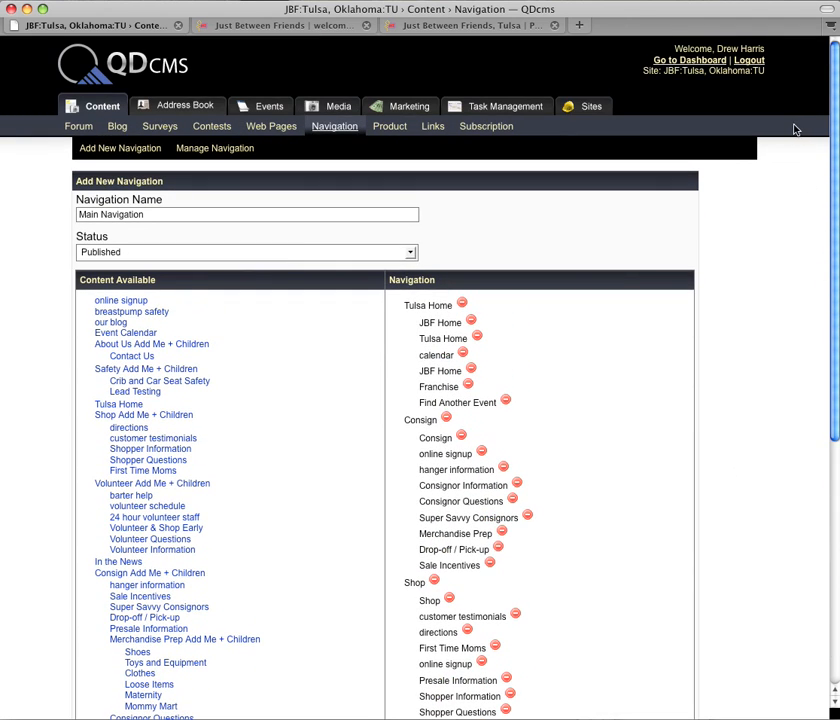